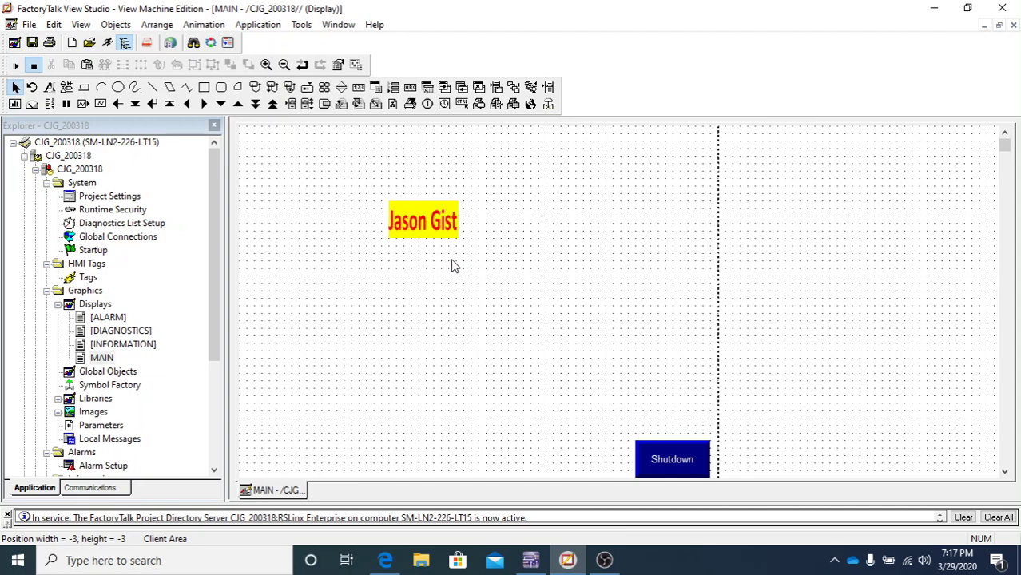
Step: Draw a momentary push button below the yellow name label on the MAIN display
click(115, 25)
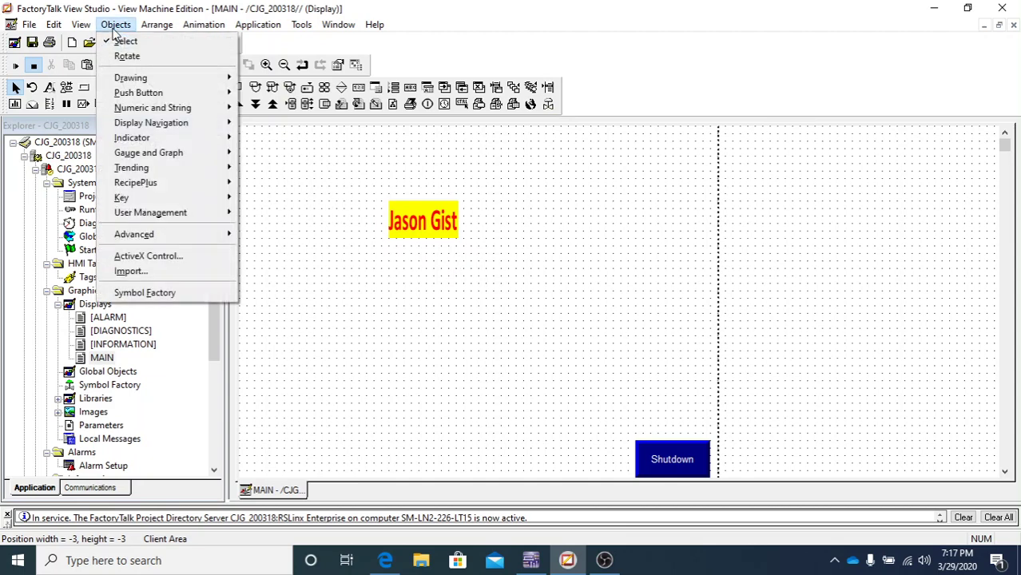
mouse_move(125, 83)
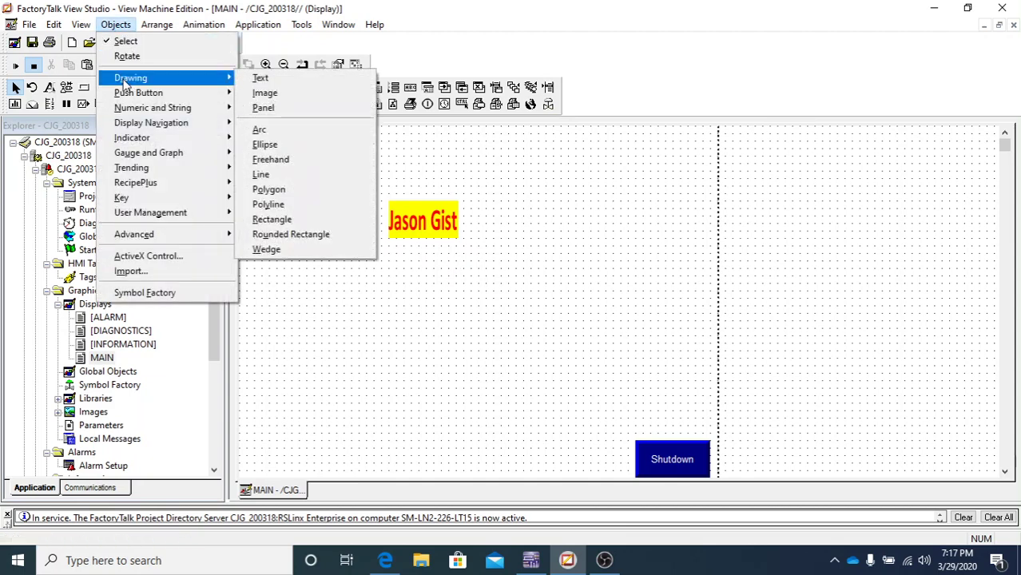
mouse_move(149, 95)
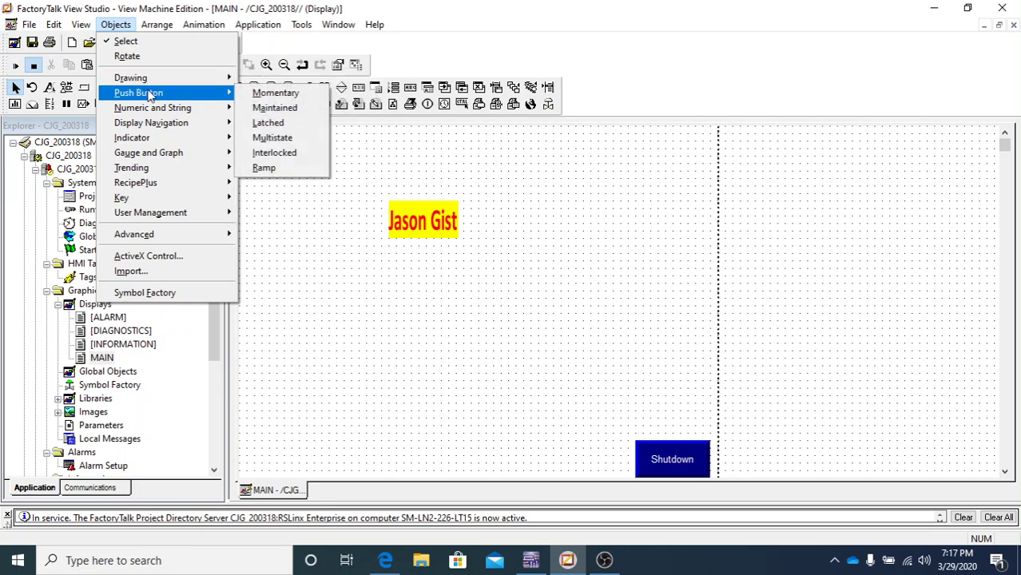
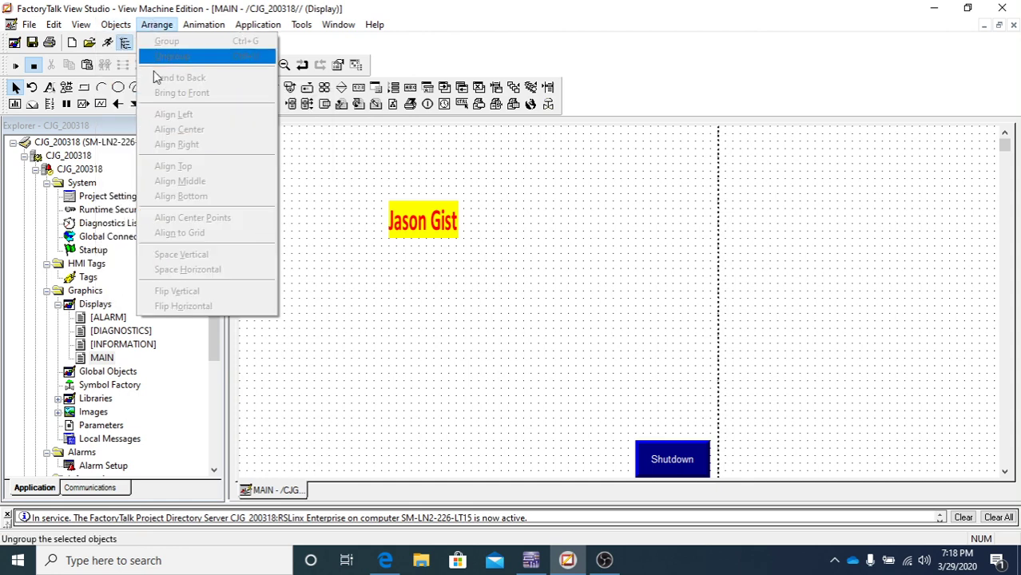
mouse_move(206, 95)
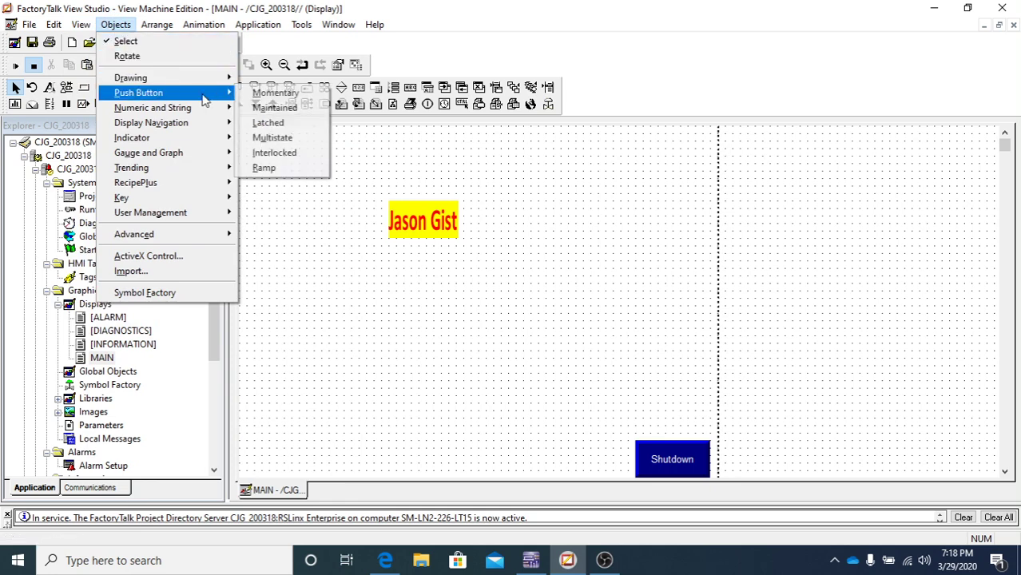
click(262, 95)
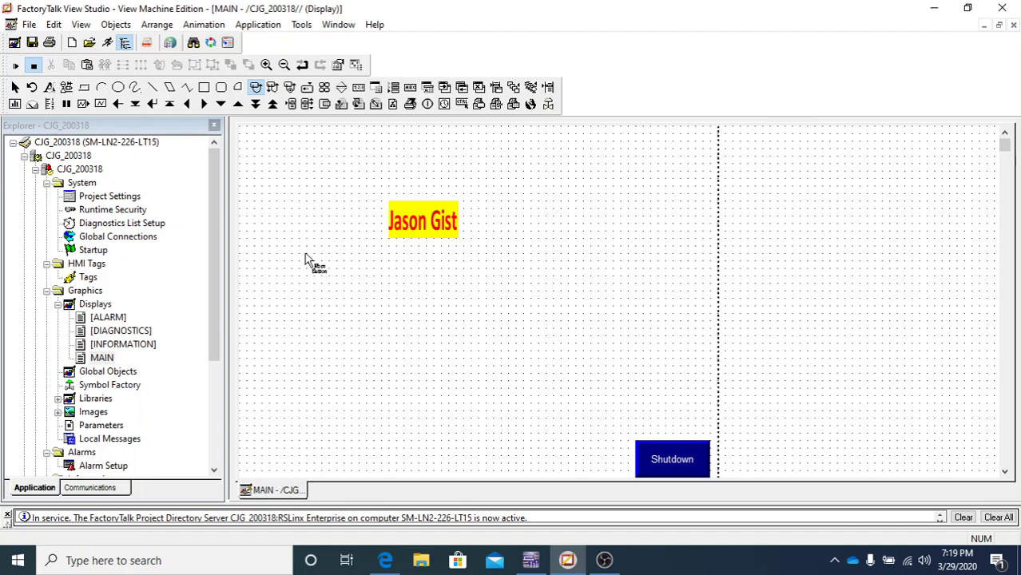
drag(306, 256, 395, 298)
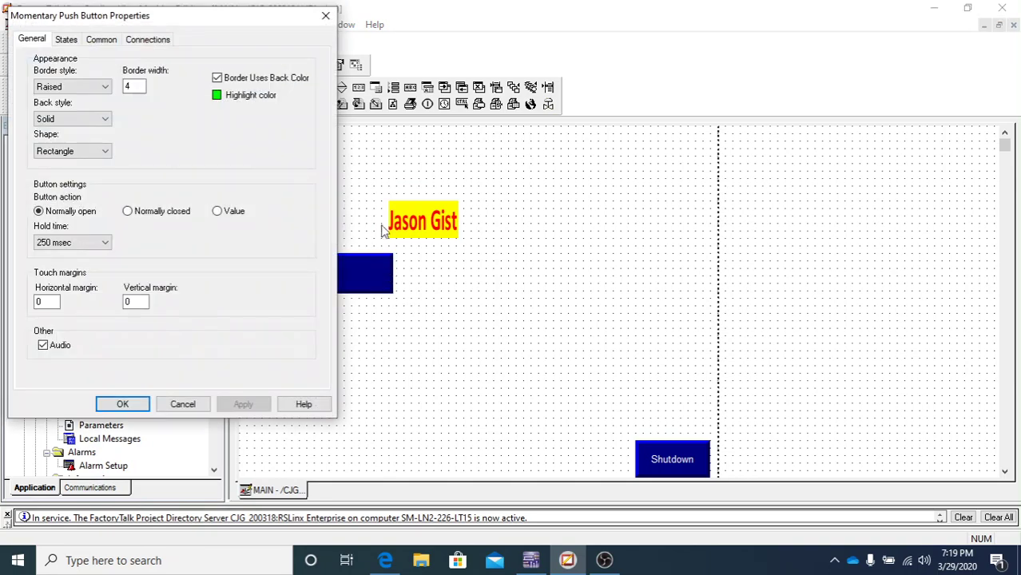
drag(277, 31, 799, 24)
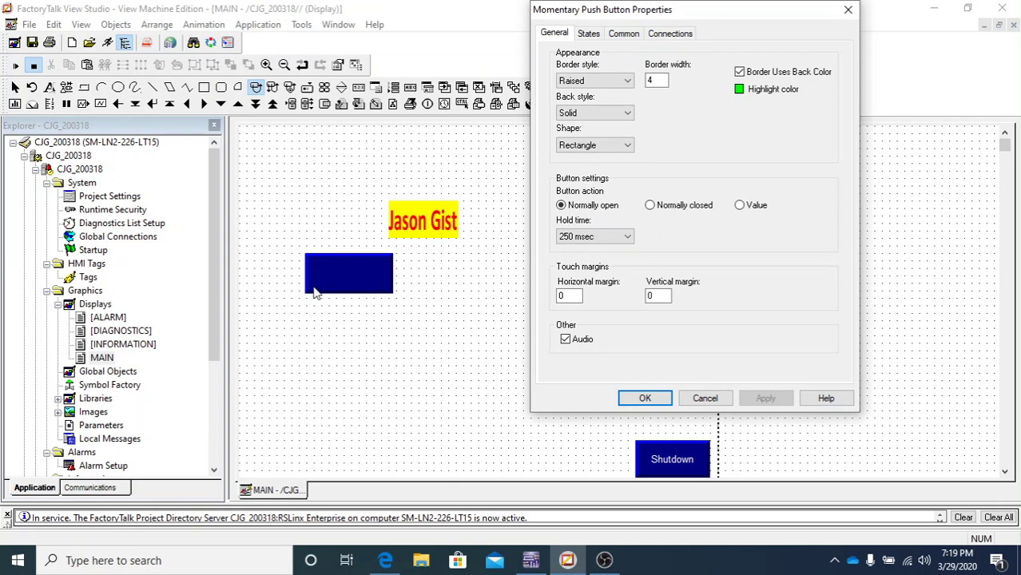
Step: Apply the Circle shape to the new momentary push button
click(622, 151)
click(615, 153)
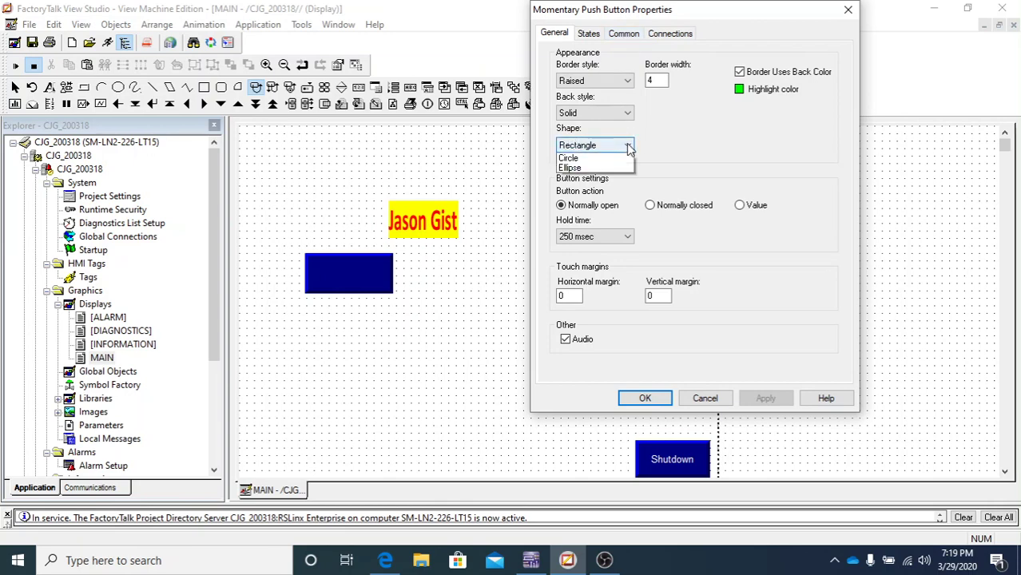
click(601, 166)
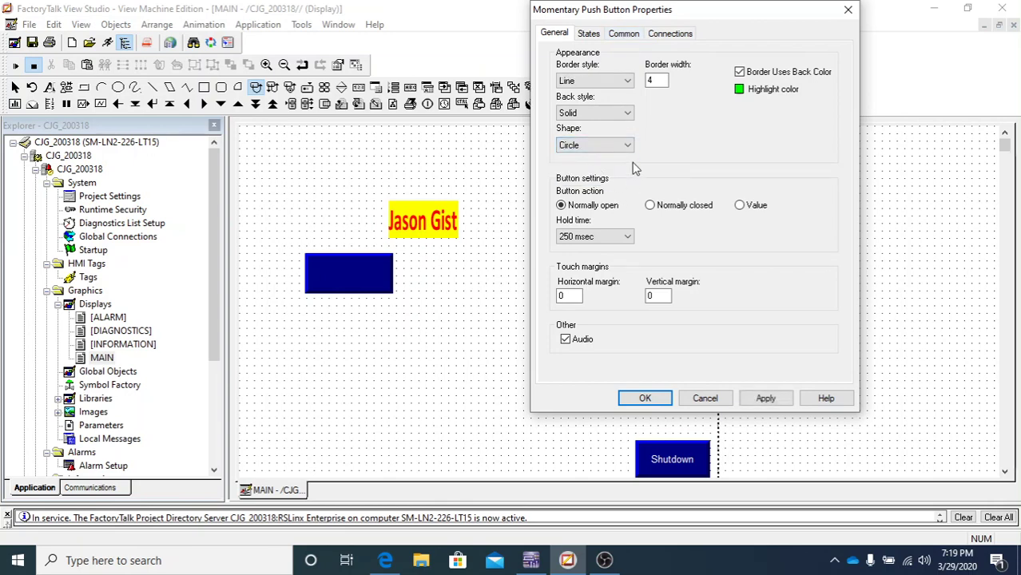
click(765, 398)
Step: Apply the Ellipse shape to the momentary push button
click(591, 146)
click(598, 182)
click(765, 398)
Step: Change the momentary push button's shape back to Rectangle and apply it
click(627, 145)
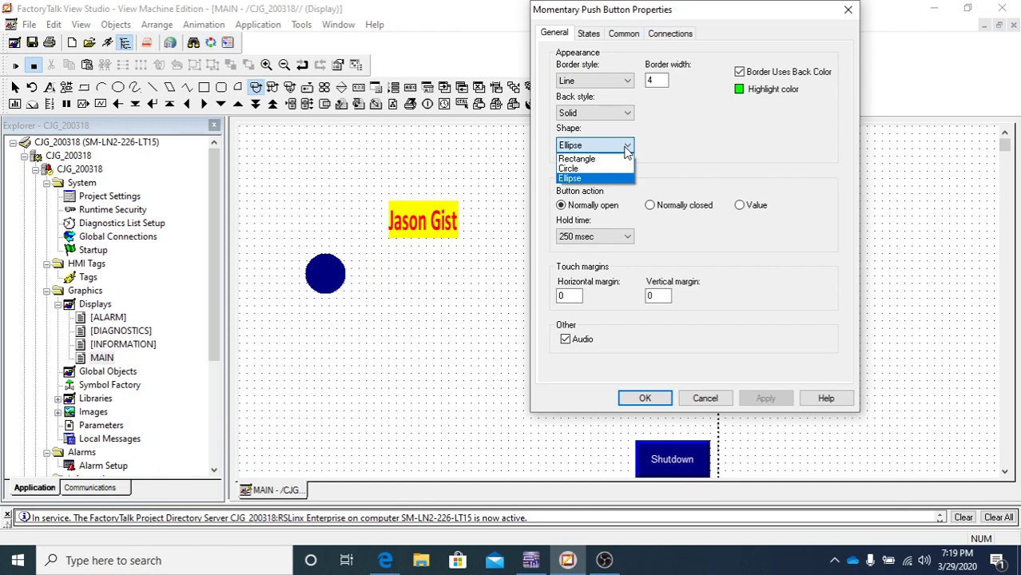
click(591, 159)
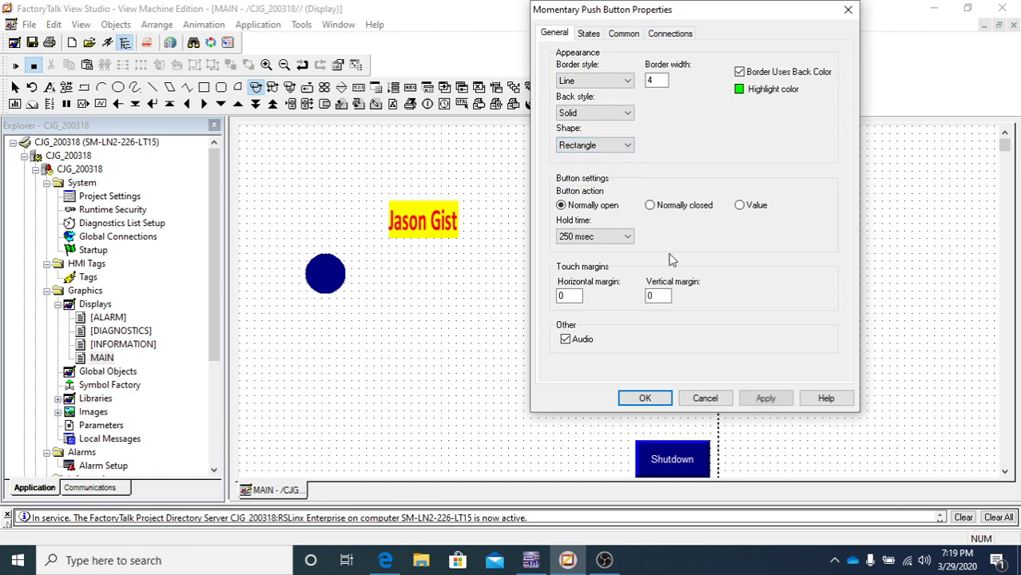
click(772, 400)
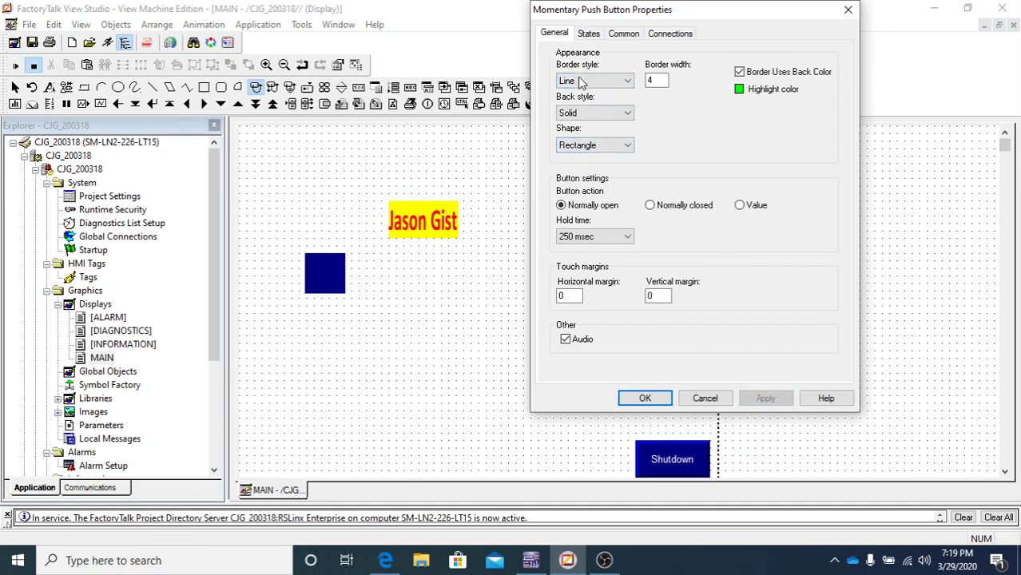
Step: Try the Raised and Inset border styles on the rectangular push button
click(626, 81)
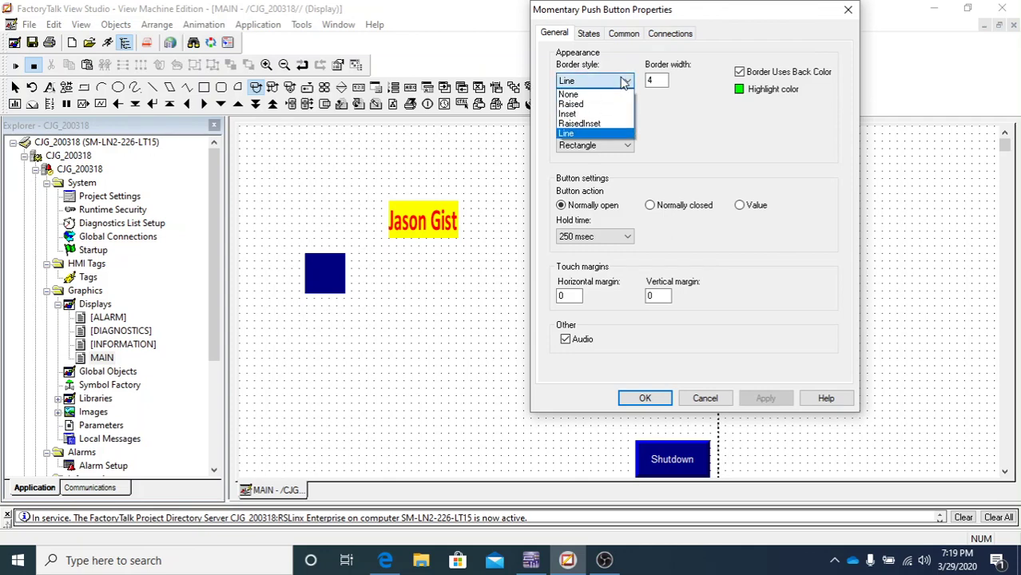
click(591, 105)
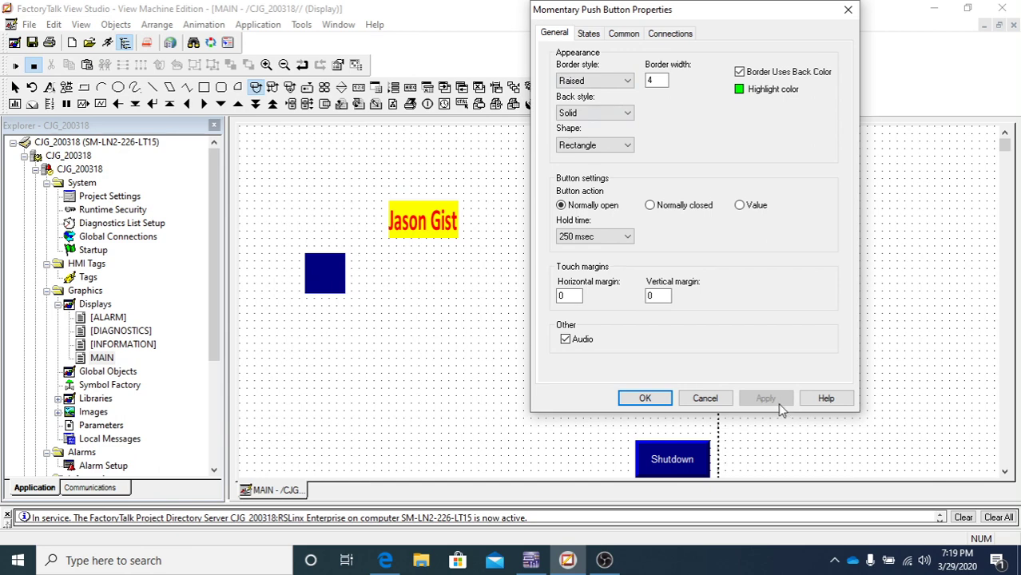
click(607, 82)
click(583, 114)
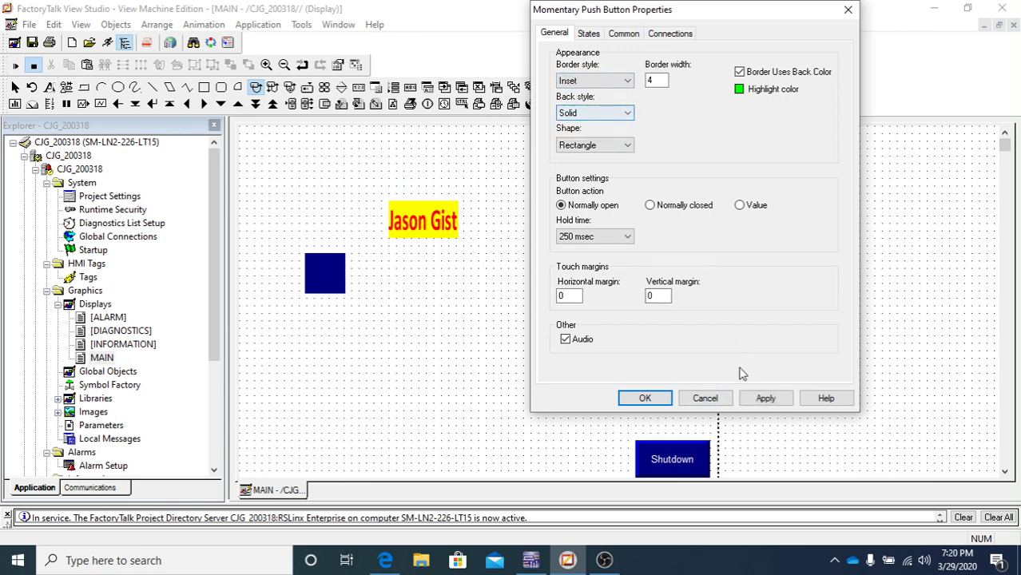
click(770, 402)
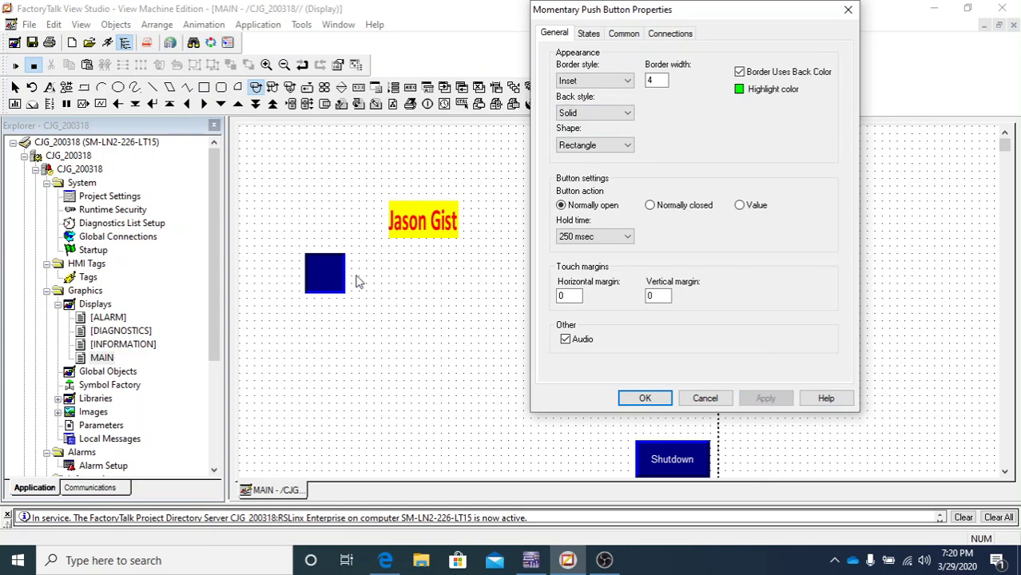
Step: Set the push button's border width to 10 and apply it
double_click(654, 80)
text(10)
click(767, 396)
Step: Try the RaisedInset and Line border styles on the push button
click(623, 83)
click(608, 125)
click(766, 397)
click(619, 83)
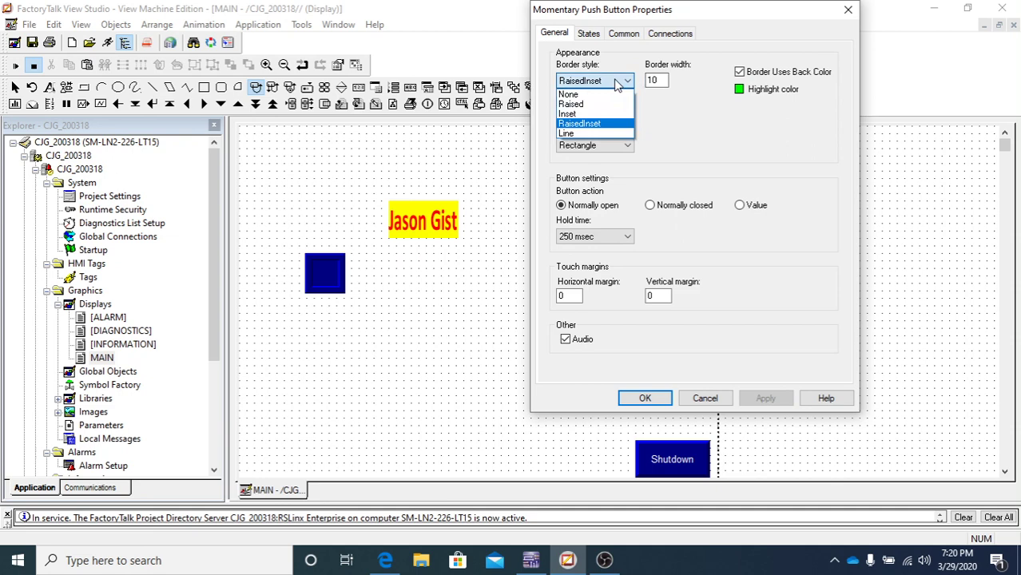
click(591, 133)
click(766, 400)
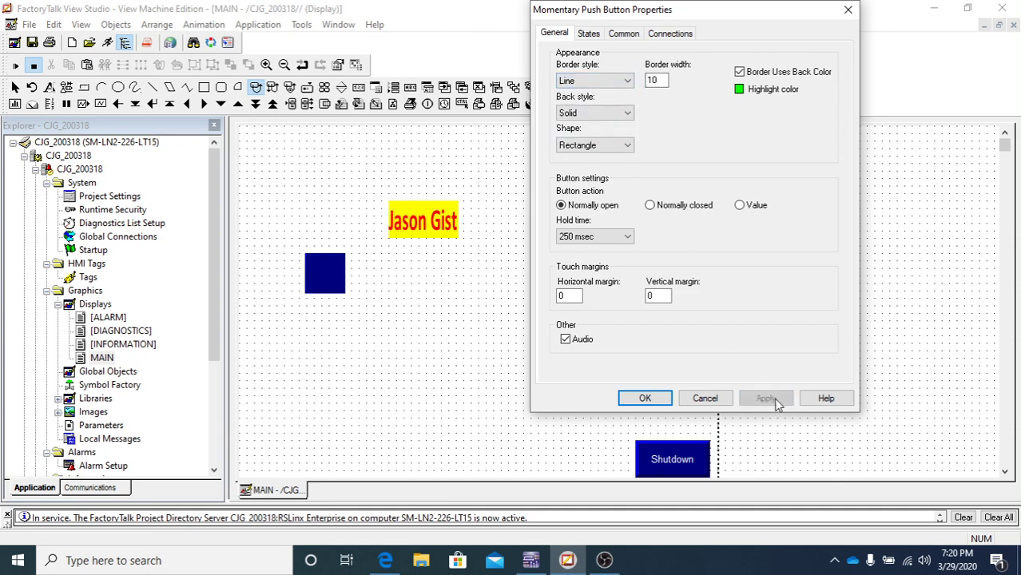
Step: Apply the Raised and Inset border styles in turn to compare them at the 10 border width
click(628, 83)
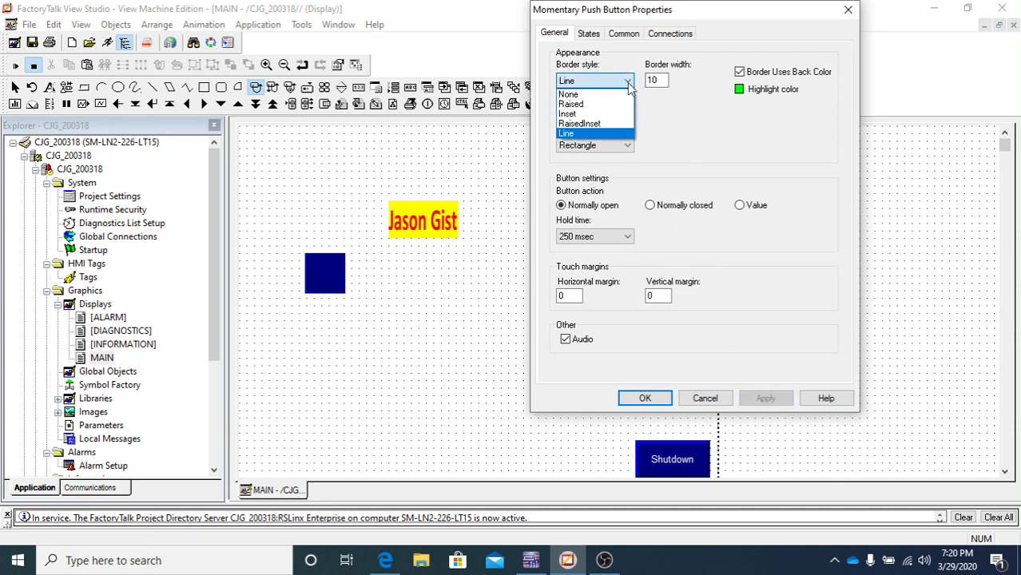
click(593, 104)
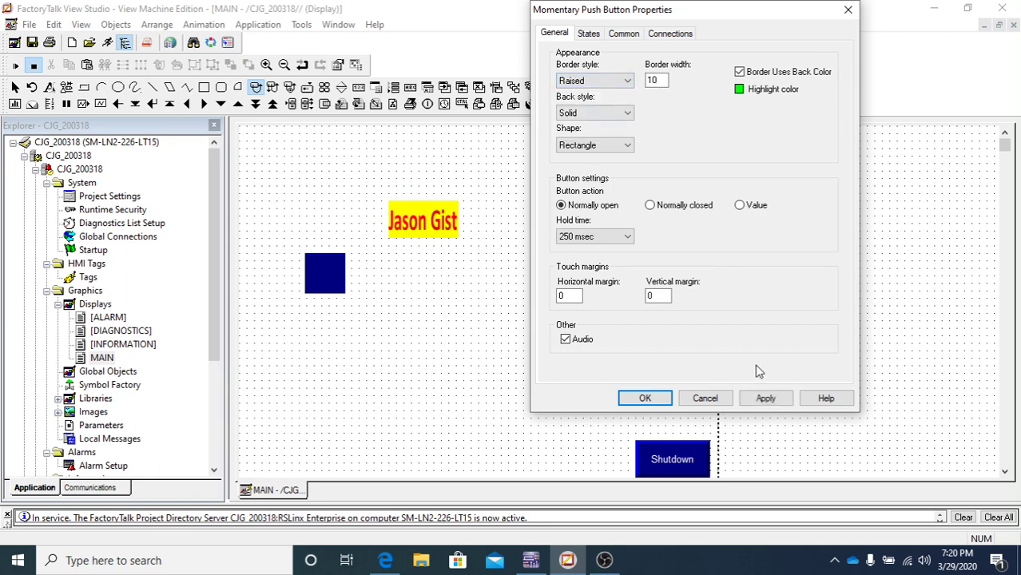
click(769, 399)
click(620, 86)
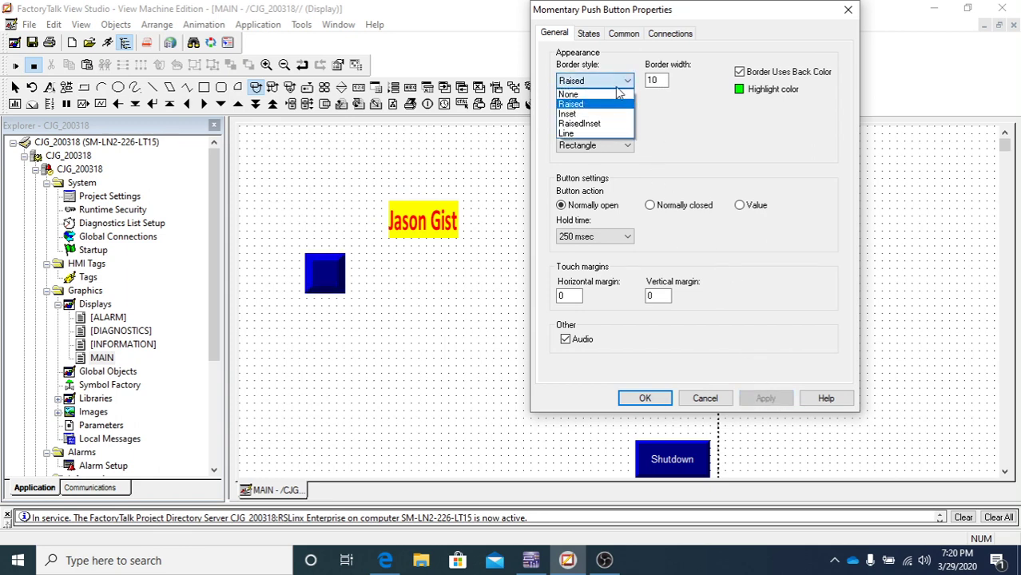
click(601, 115)
click(766, 399)
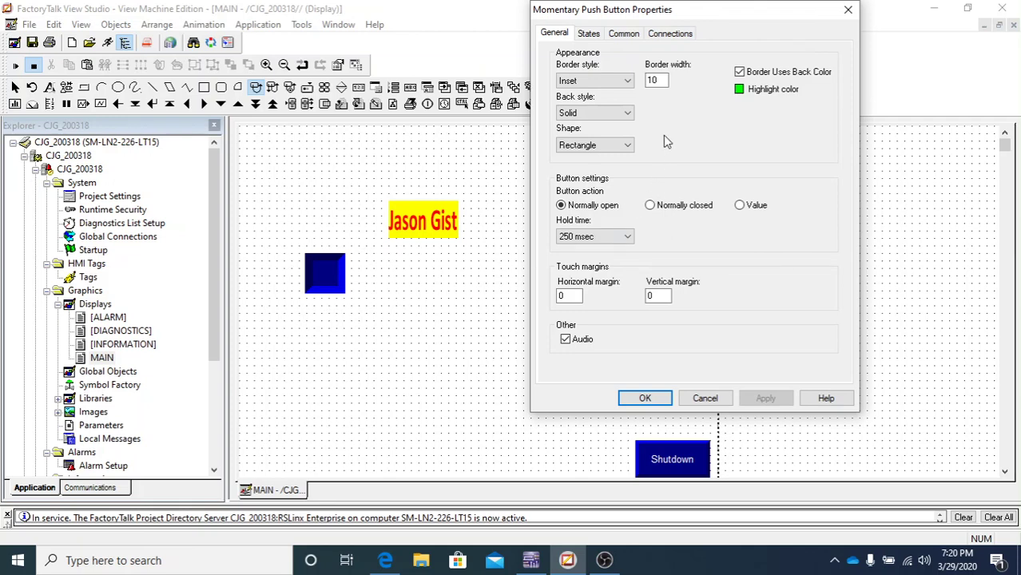
Step: Set the push button's shape to Circle with the 10 border width and apply it
click(627, 144)
click(591, 168)
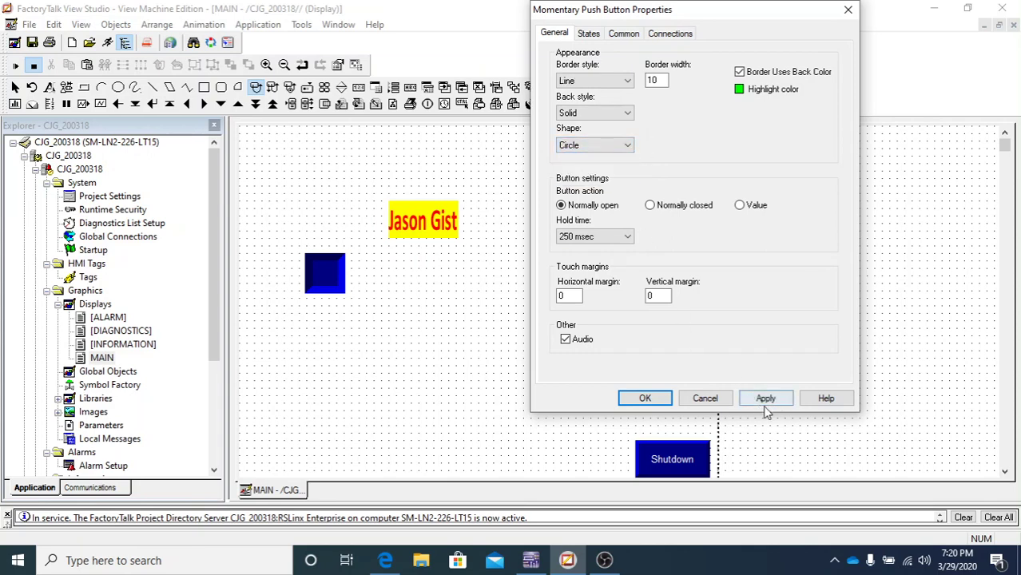
click(765, 400)
Step: Try to give the circular push button a border style other than Line, applying each choice
click(628, 81)
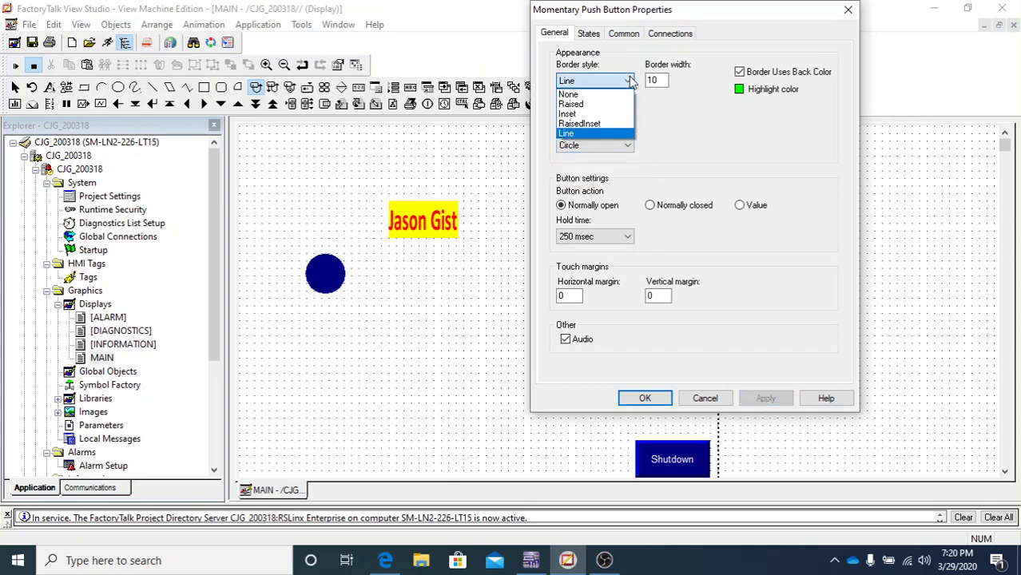
click(615, 133)
click(764, 397)
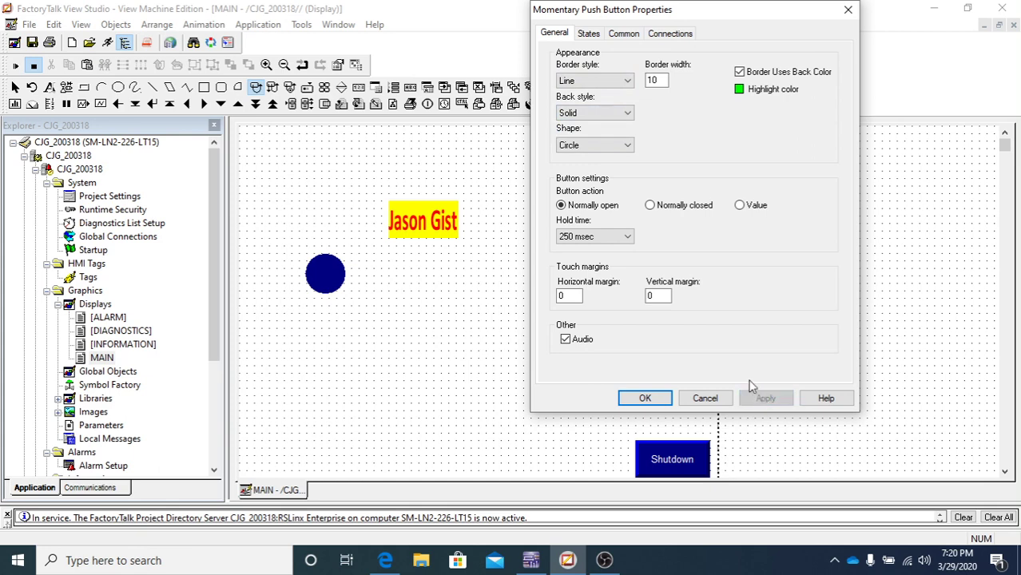
click(628, 81)
click(607, 132)
click(756, 400)
click(628, 80)
click(608, 132)
click(600, 81)
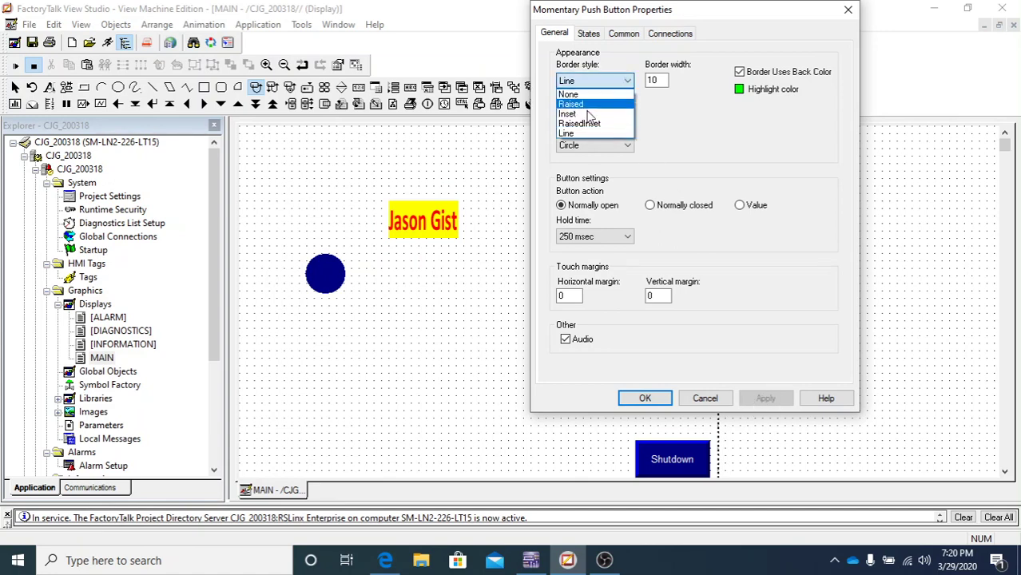
click(579, 84)
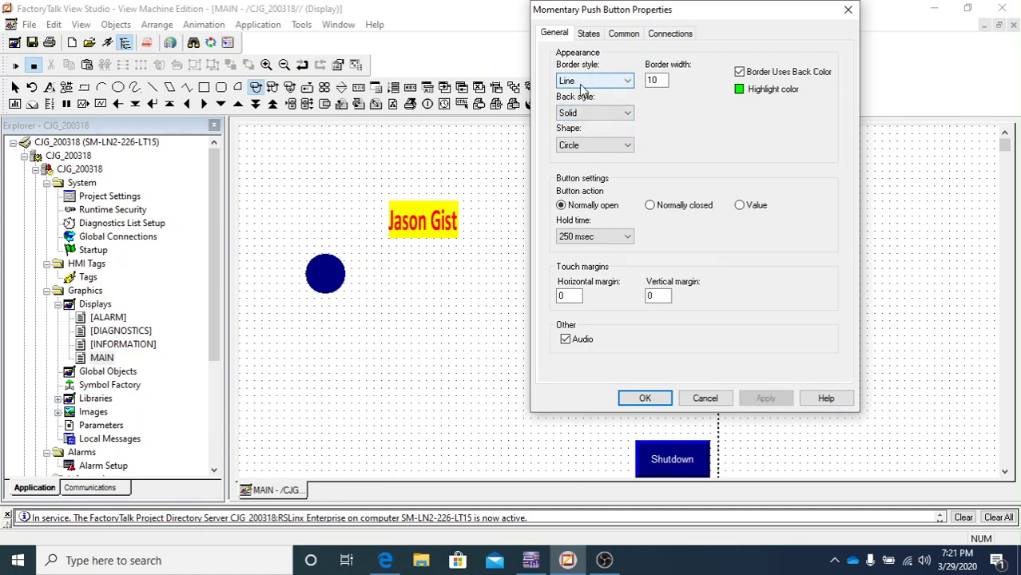
click(767, 399)
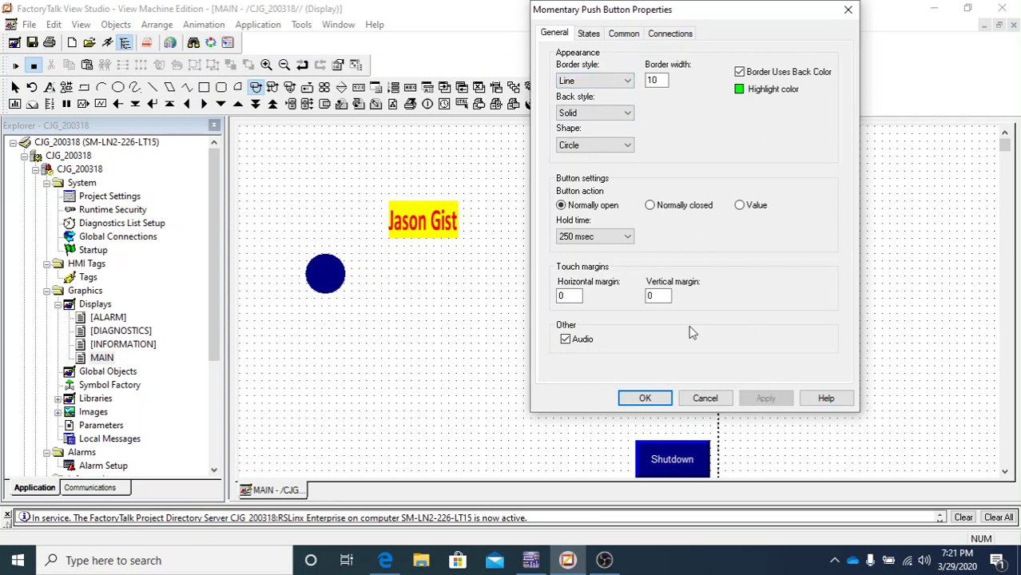
click(596, 81)
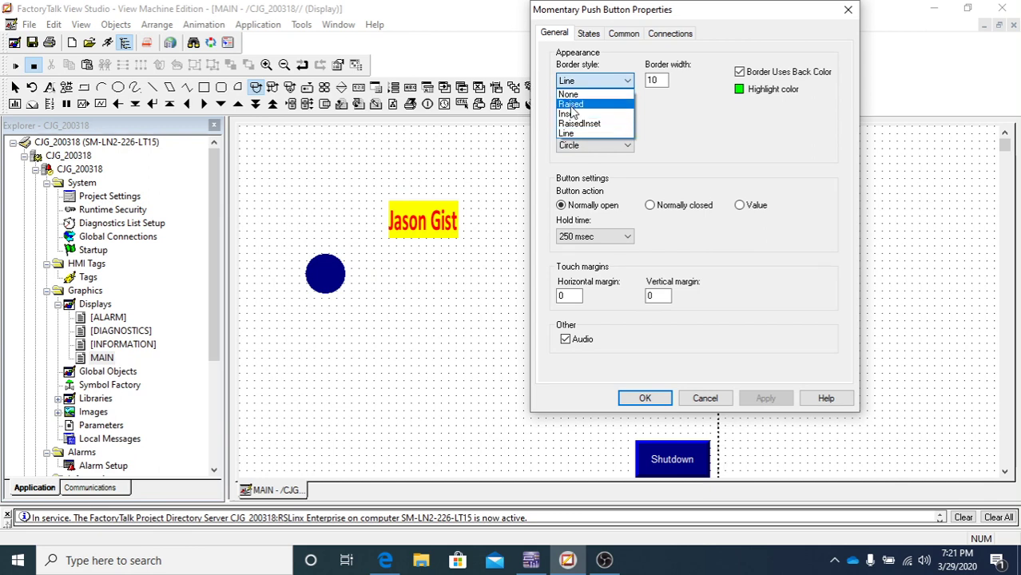
click(565, 133)
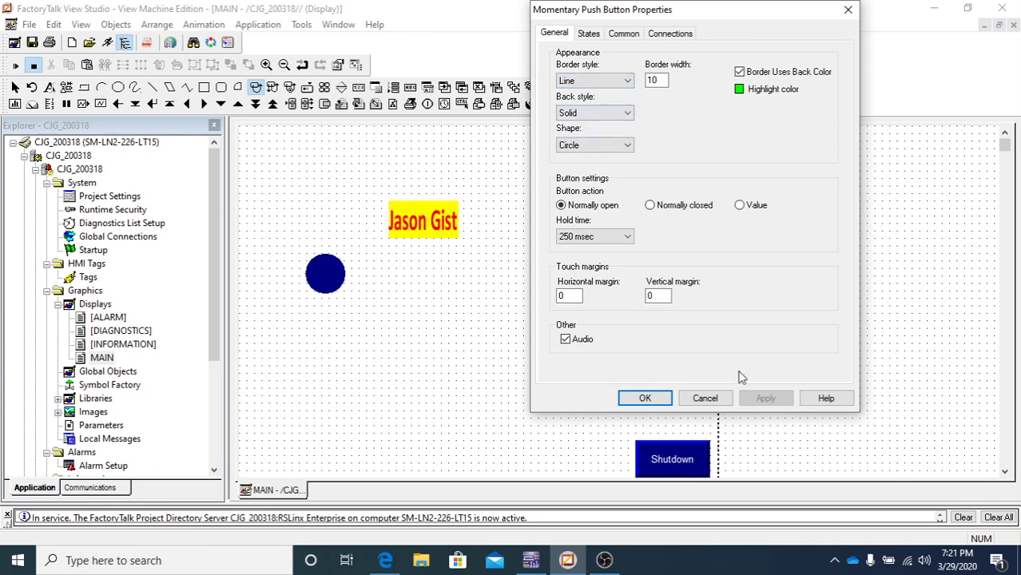
click(619, 81)
click(607, 133)
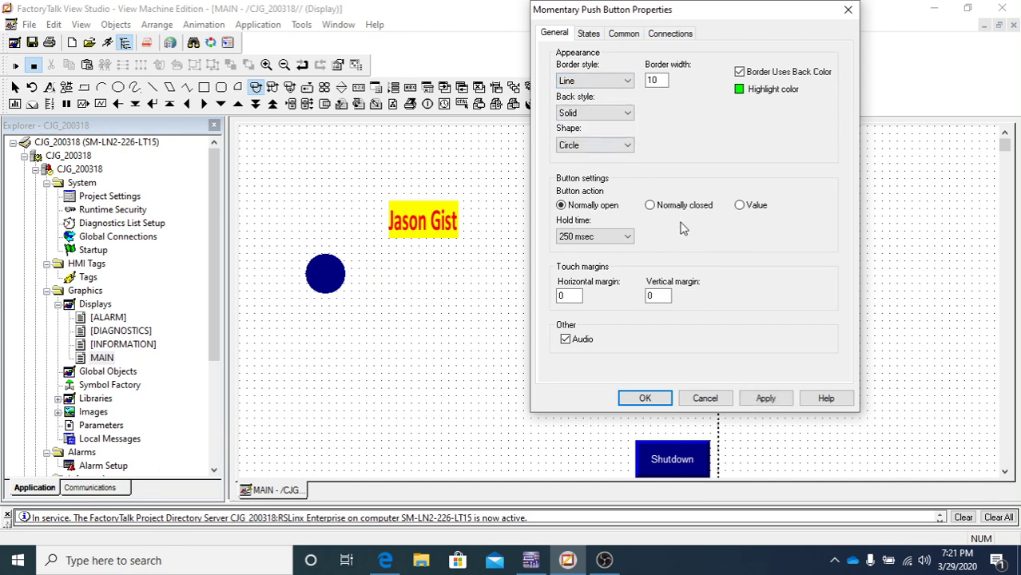
click(769, 399)
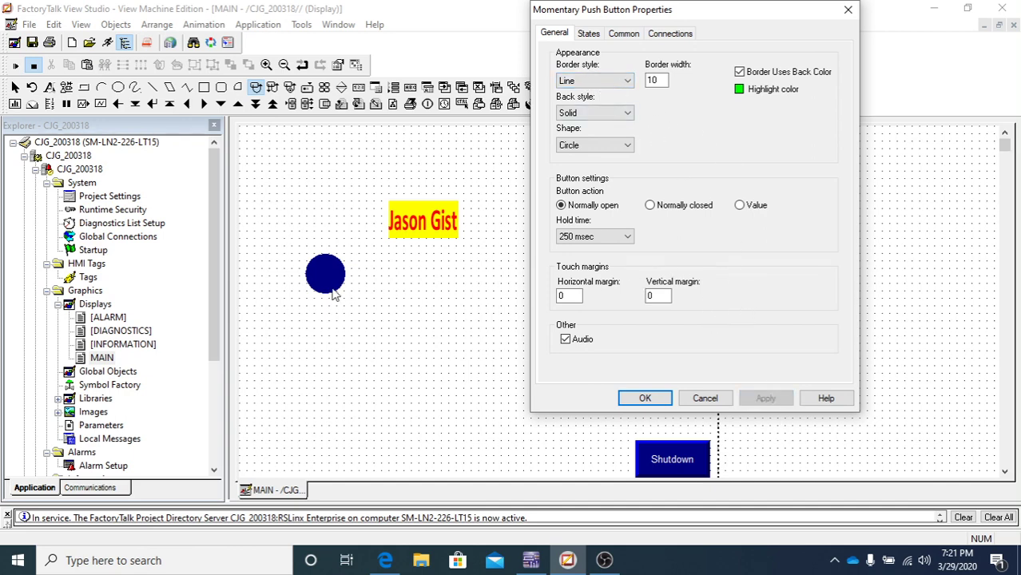
Step: Change the circular push button's shape to Rectangle and apply it
click(615, 146)
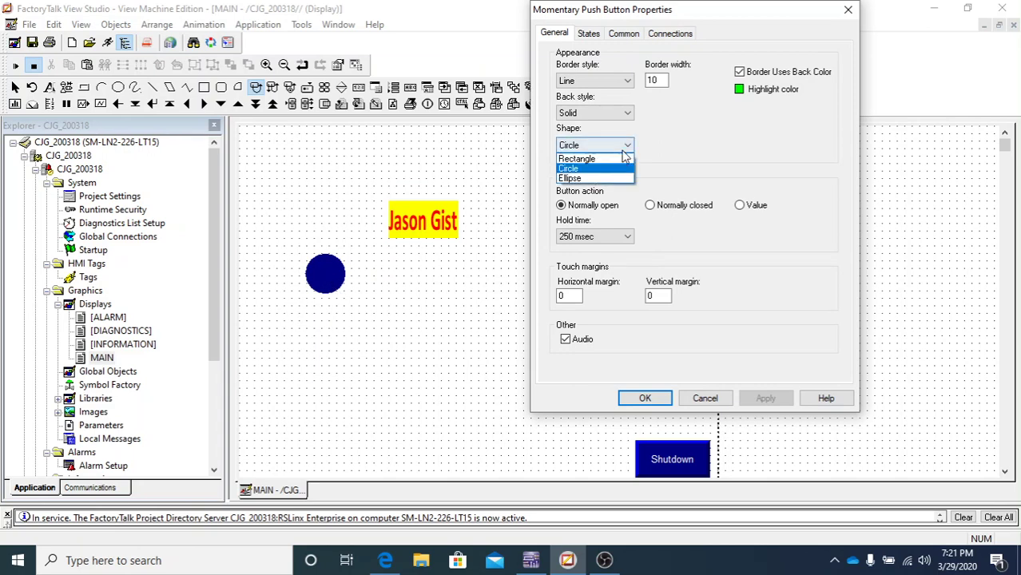
click(595, 156)
click(783, 403)
Step: Set the rectangular push button's border style to Raised Inset and apply it
click(592, 81)
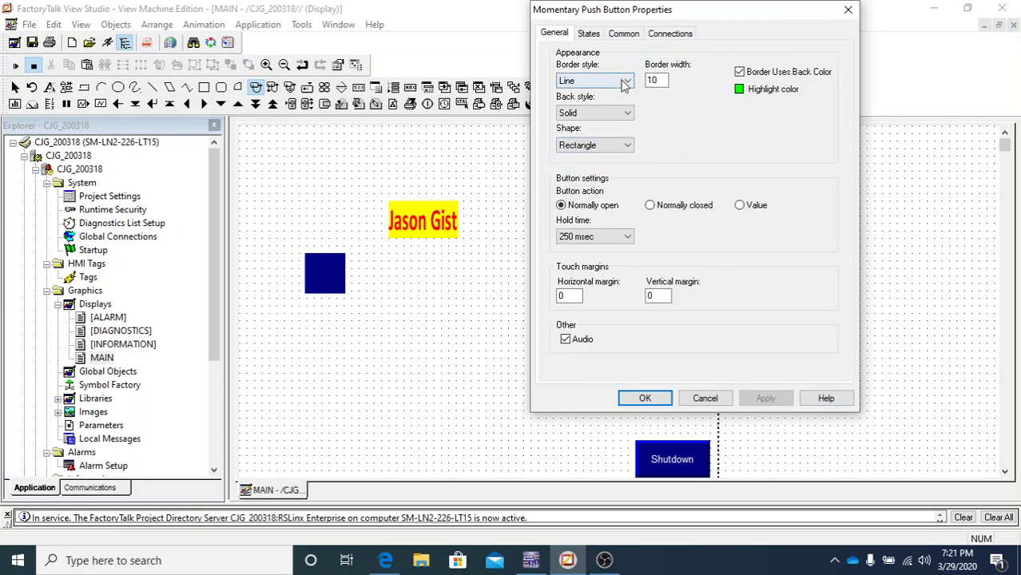
click(584, 125)
click(766, 401)
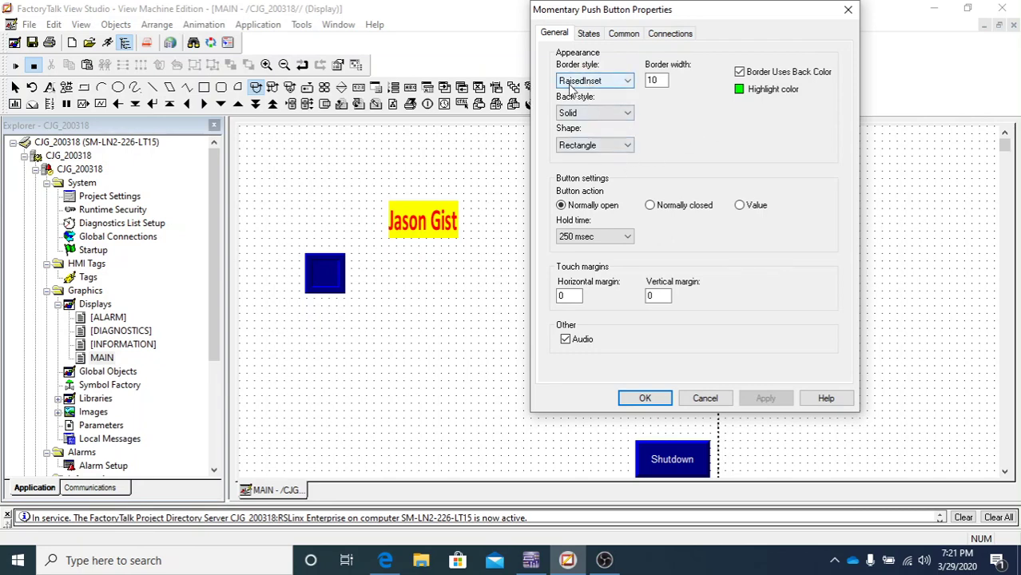
Step: Apply the Transparent back style to the push button for comparison and return it to Solid
click(623, 118)
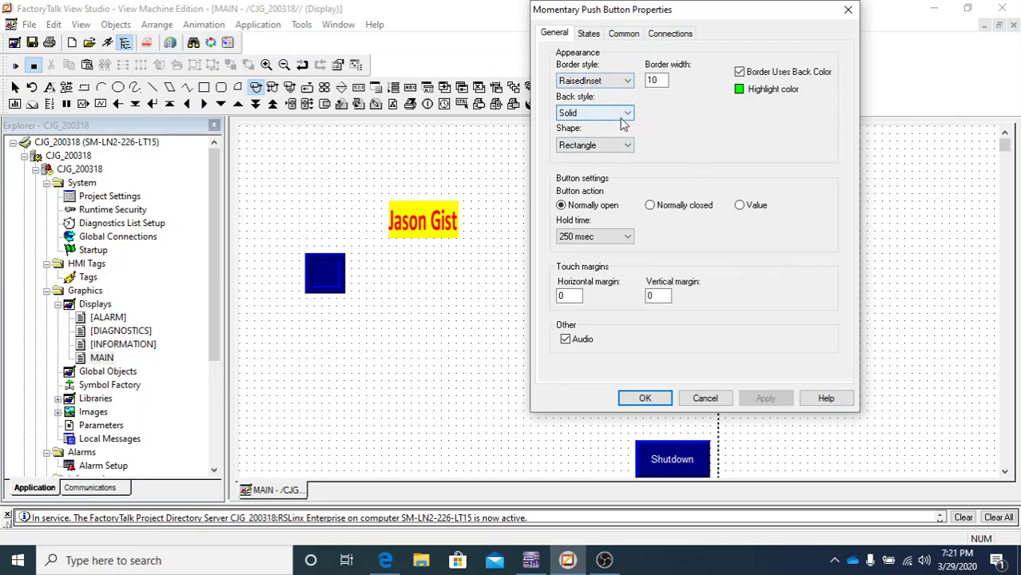
click(592, 137)
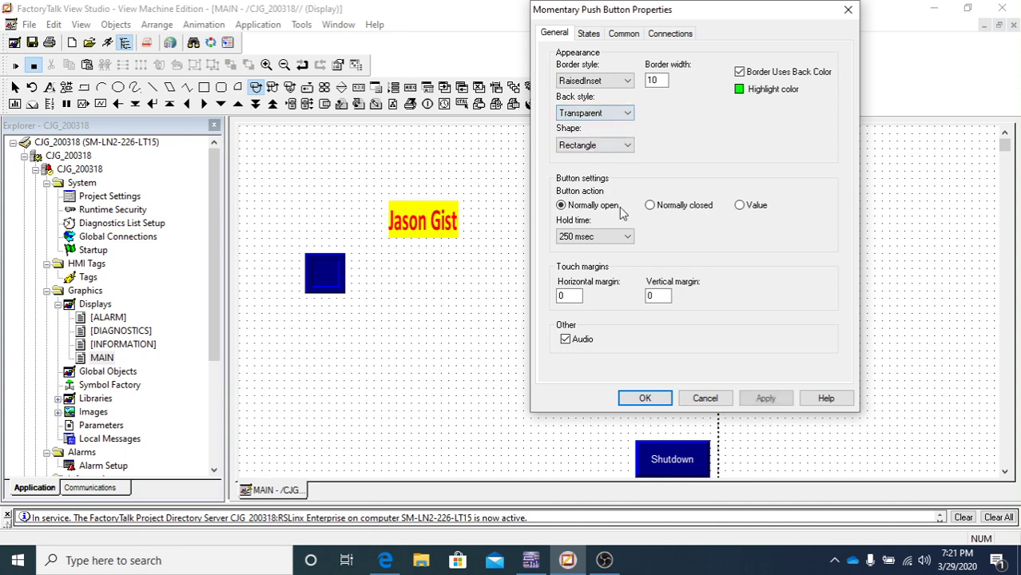
click(759, 398)
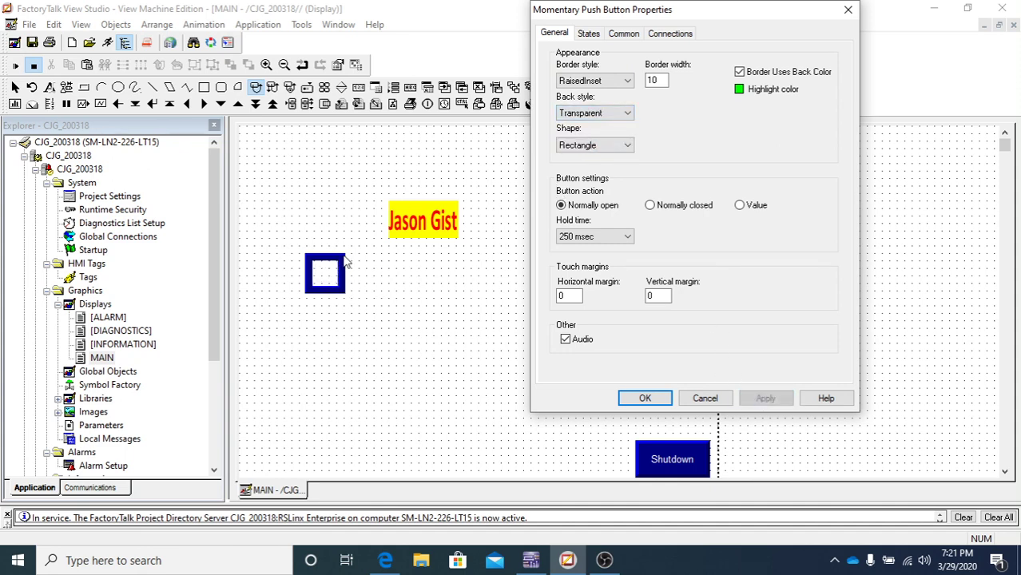
click(625, 113)
key(Up)
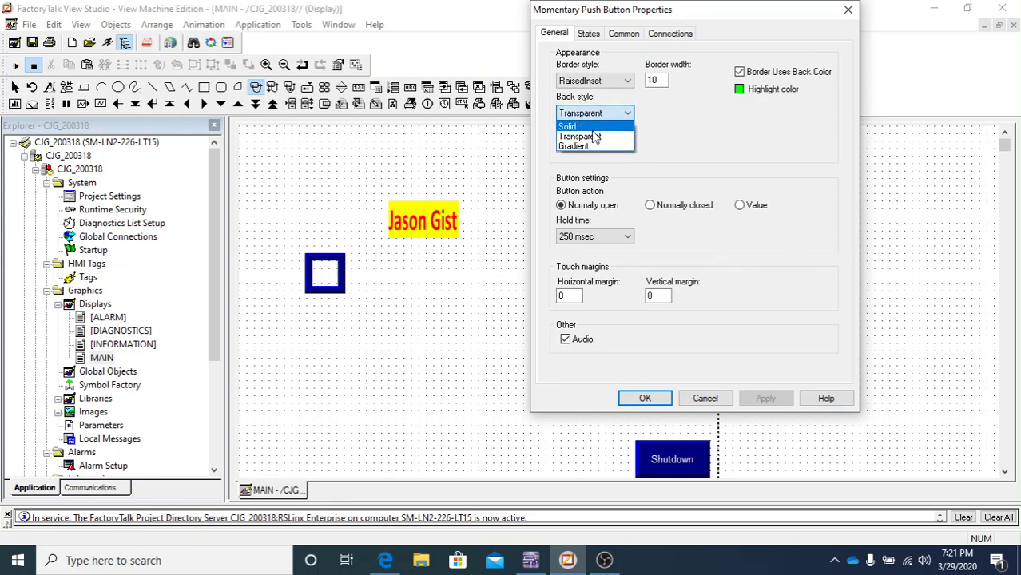
key(Return)
click(765, 397)
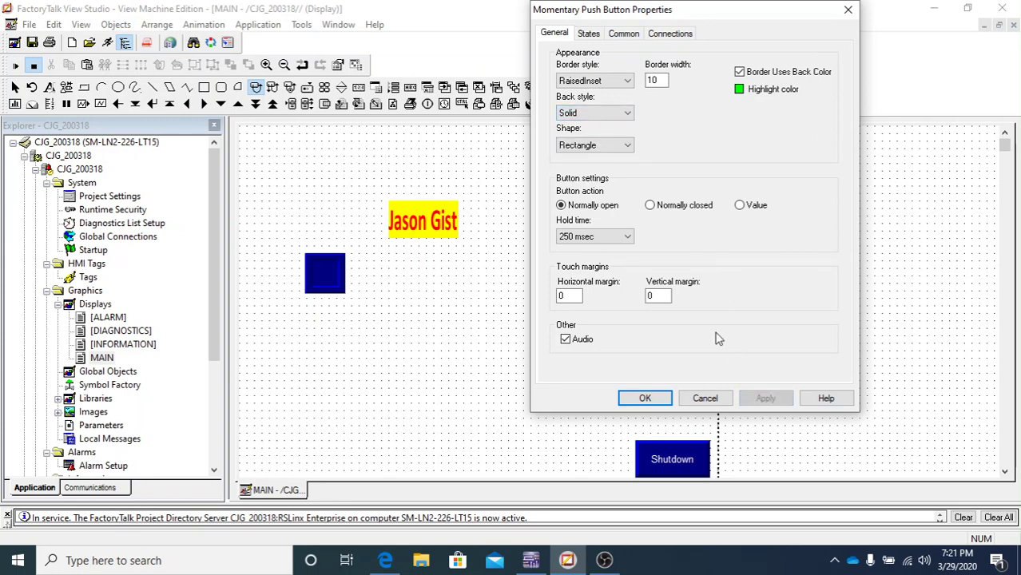
Step: Try the Gradient back style on the push button and reapply the Solid back style
click(627, 112)
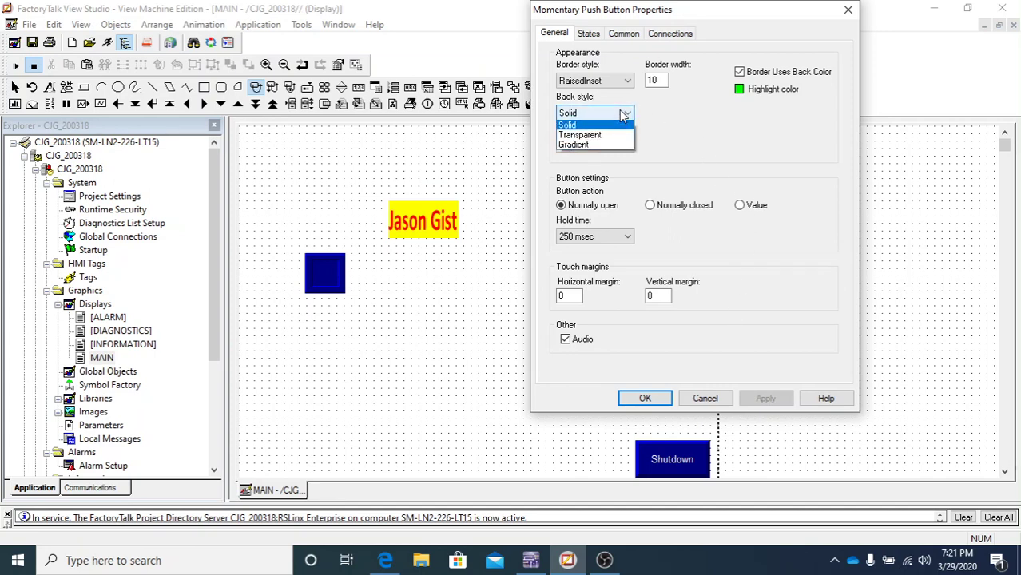
click(595, 148)
click(768, 400)
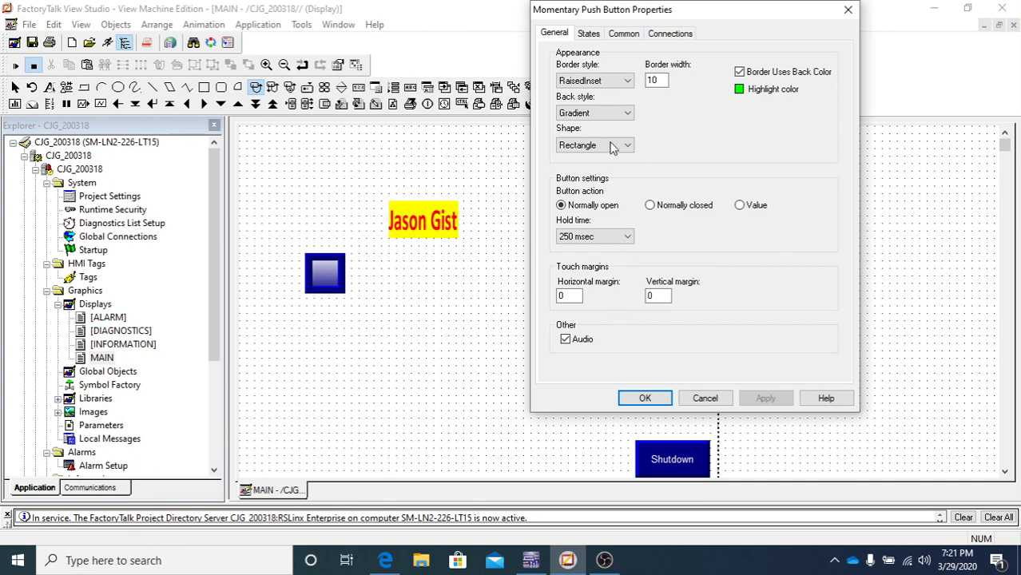
click(627, 113)
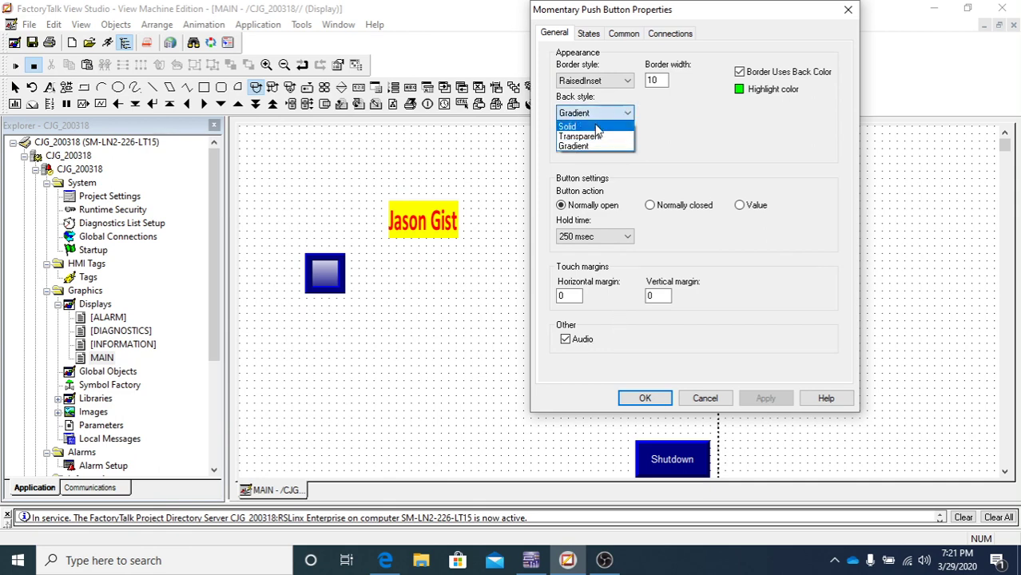
click(595, 127)
click(767, 399)
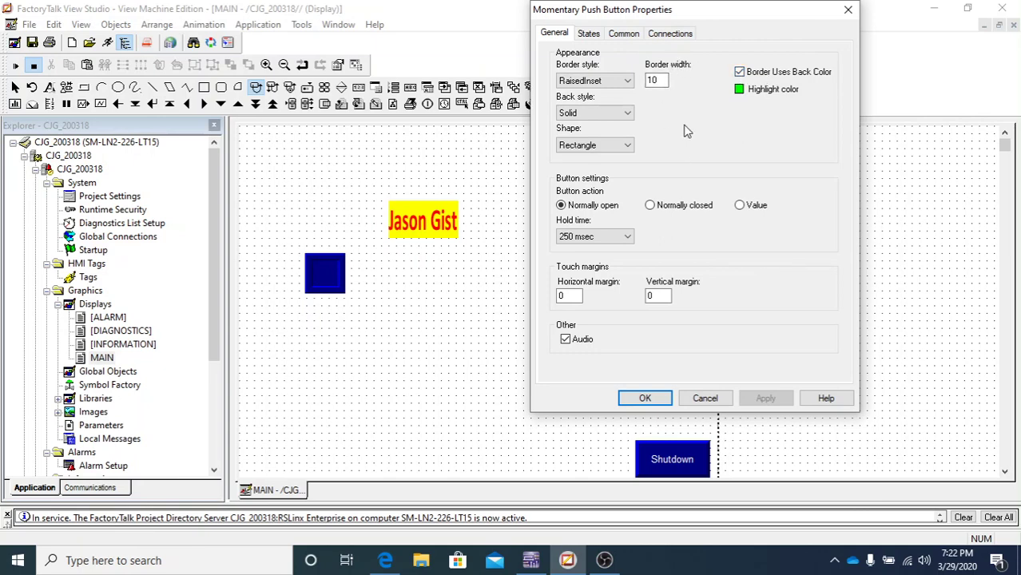
Step: Set State0's border color to red and apply it to the push button
click(590, 36)
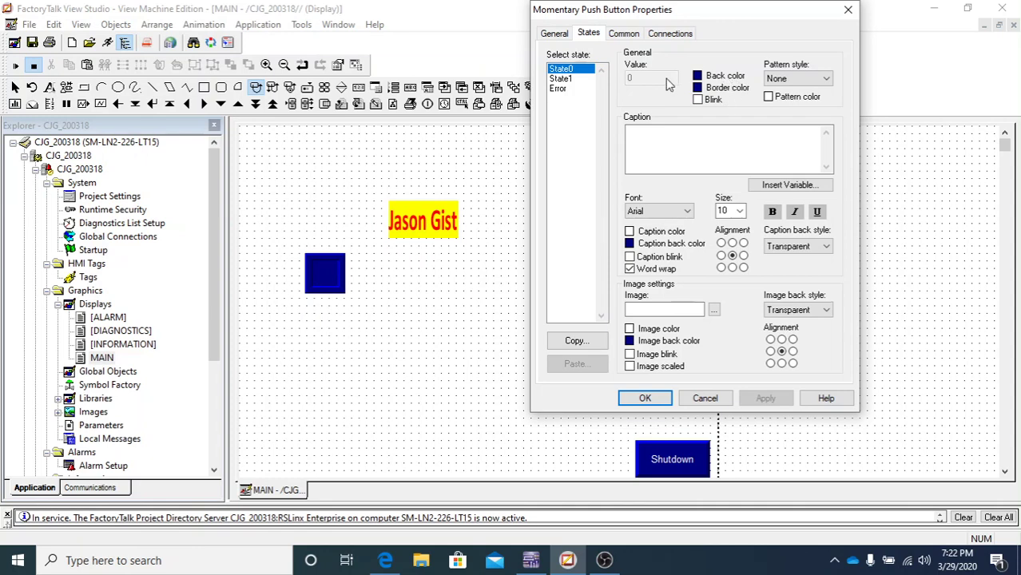
click(554, 33)
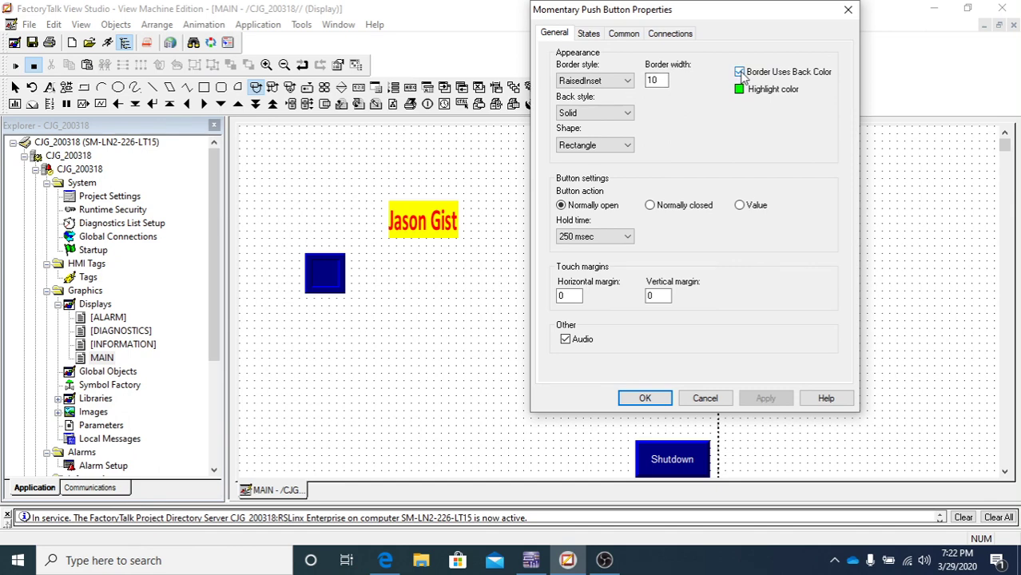
click(590, 35)
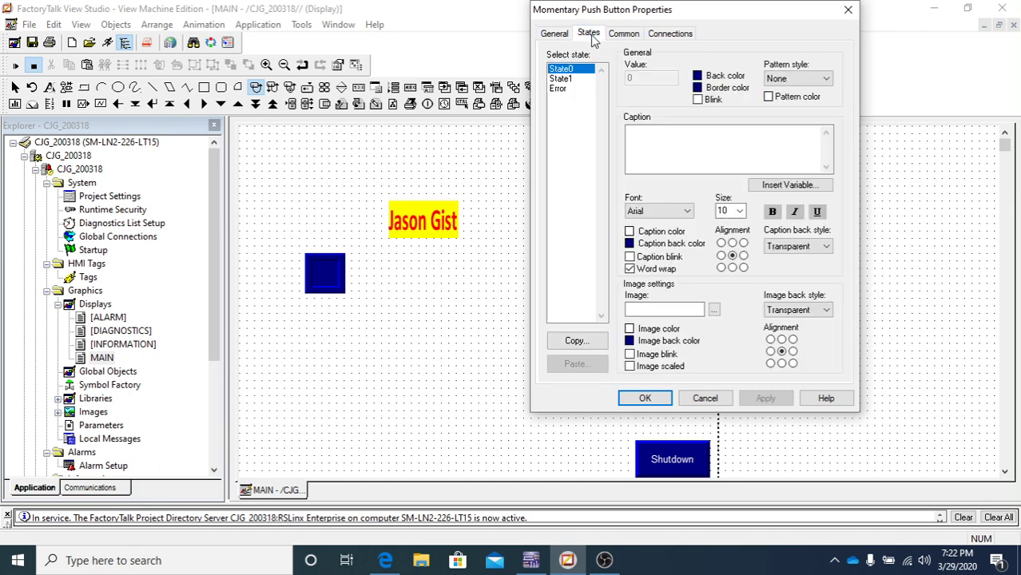
click(697, 88)
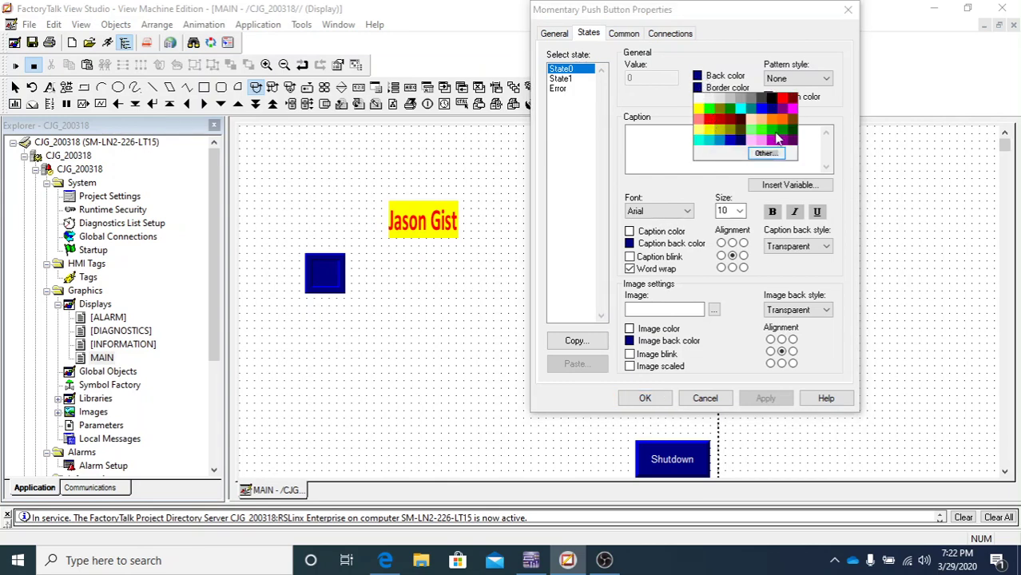
click(783, 98)
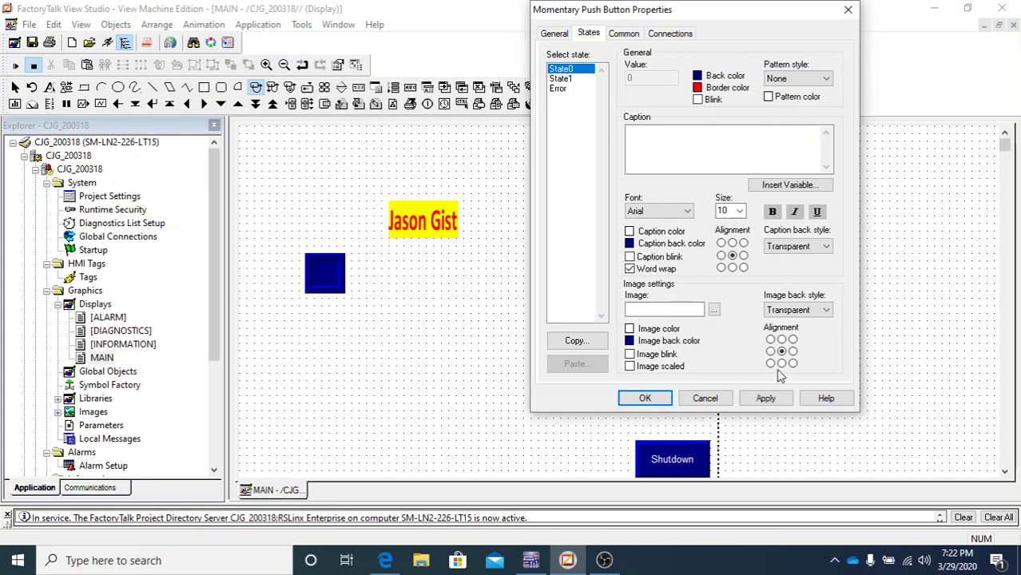
click(764, 399)
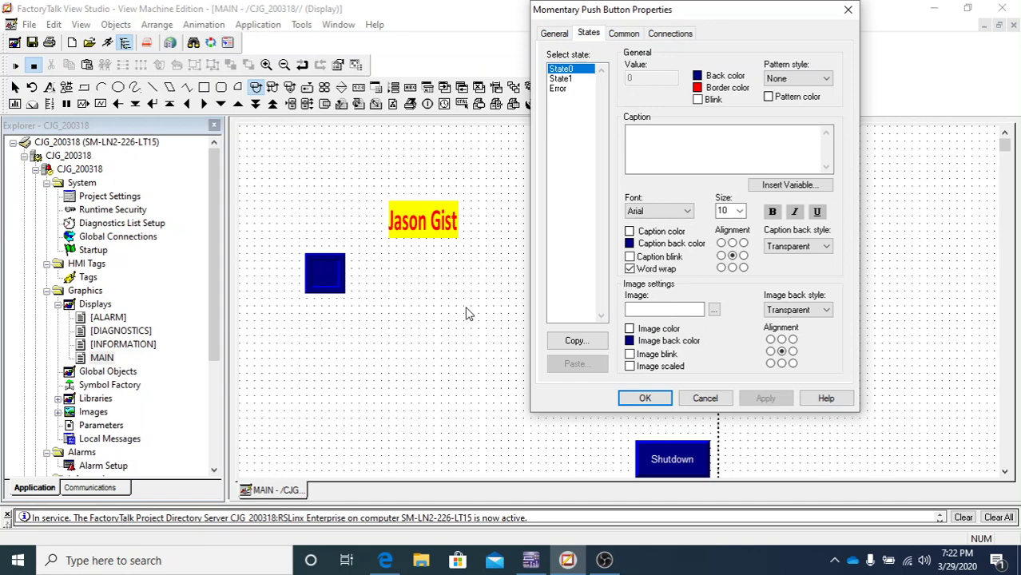
Step: Turn off Border Uses Back Color for the push button, apply it, and check State0's border color setting
click(553, 33)
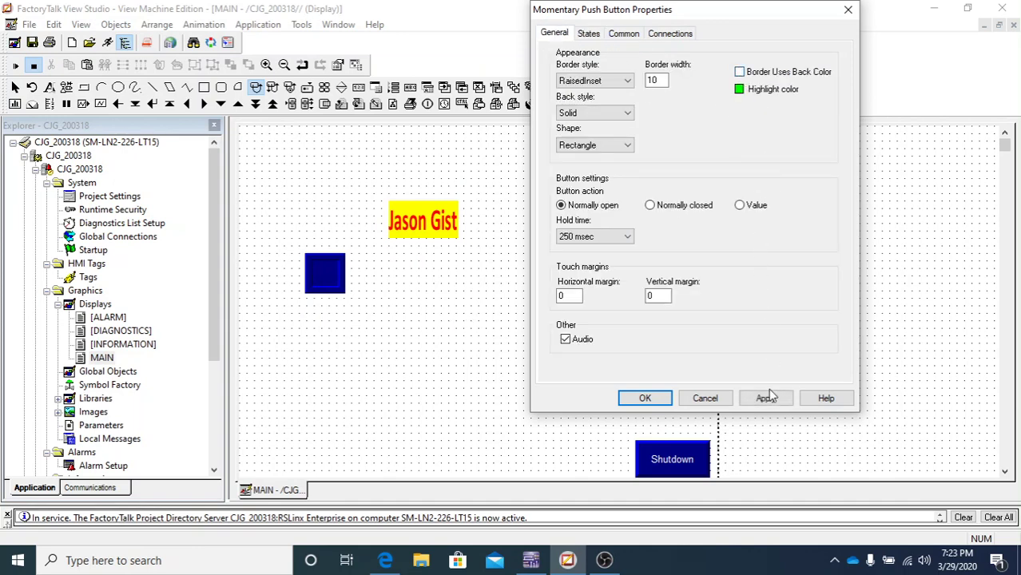
click(765, 397)
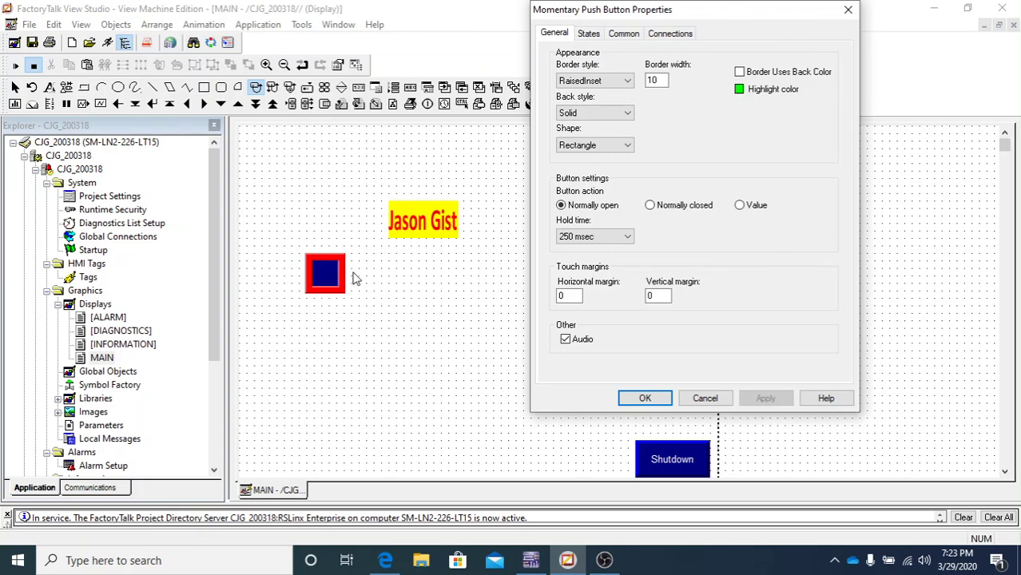
click(589, 35)
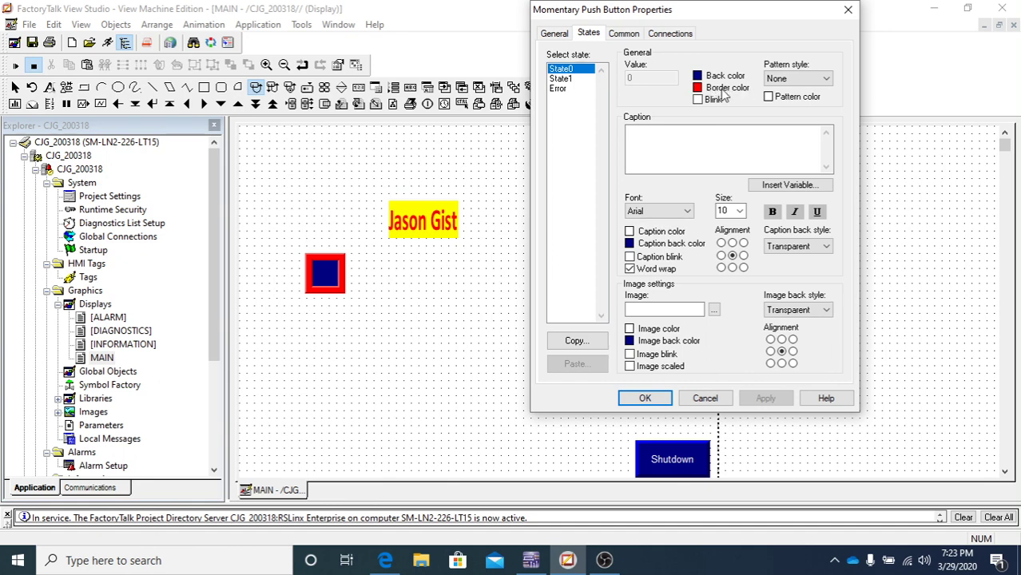
click(562, 36)
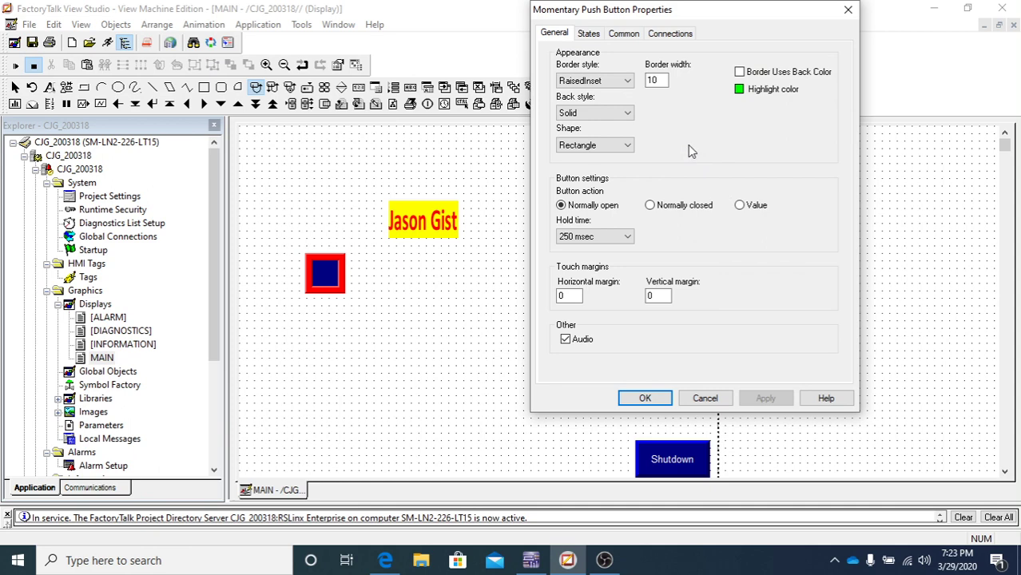
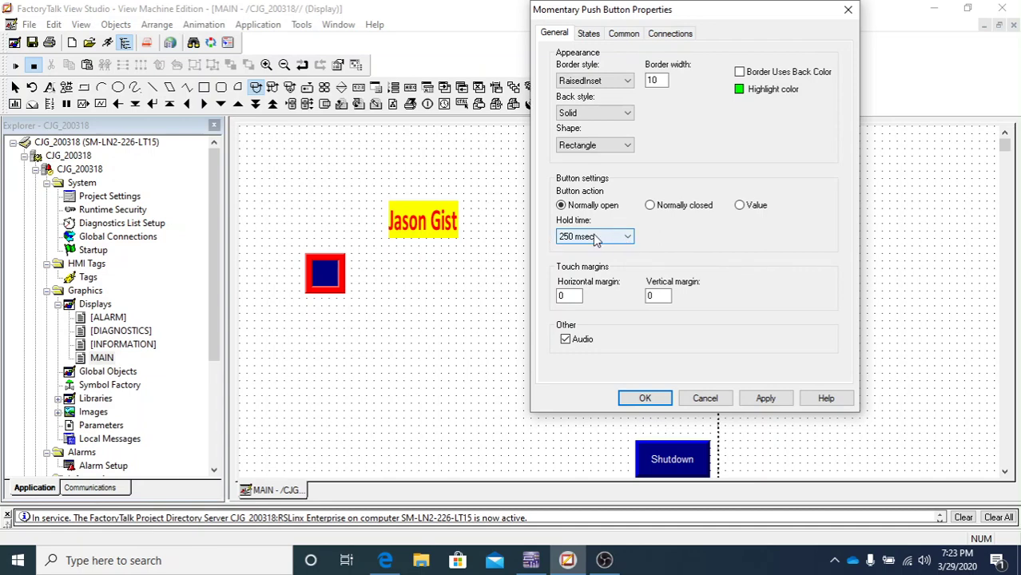
Step: Review the hold time choices and apply the Normally open button action with a 250 msec hold time
click(624, 237)
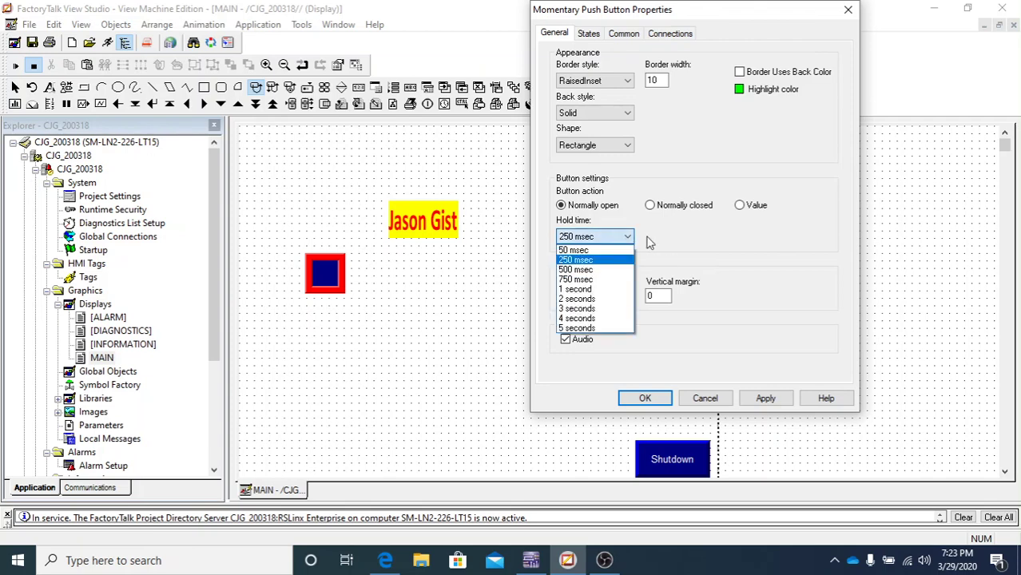
click(626, 238)
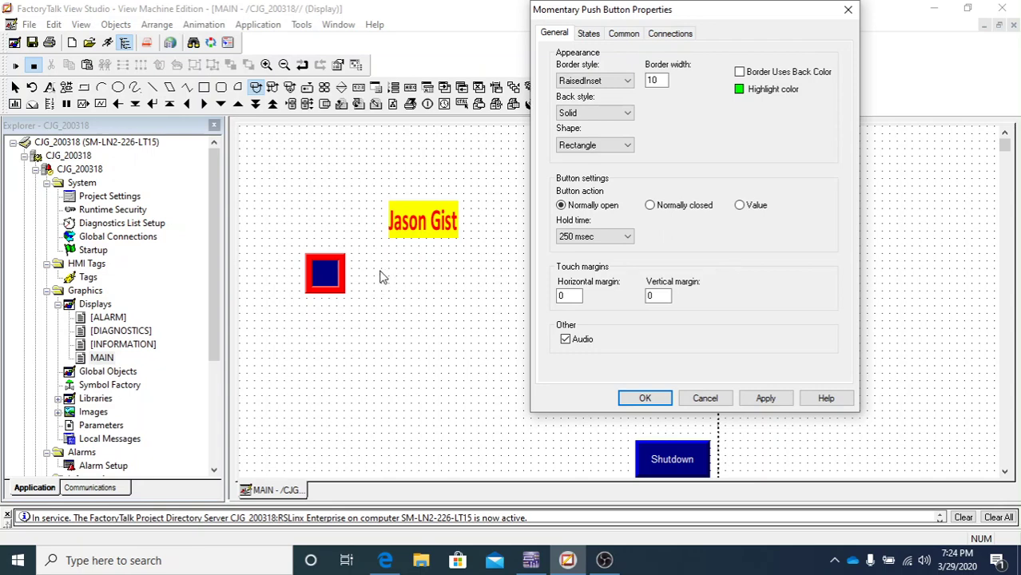
click(649, 297)
click(607, 240)
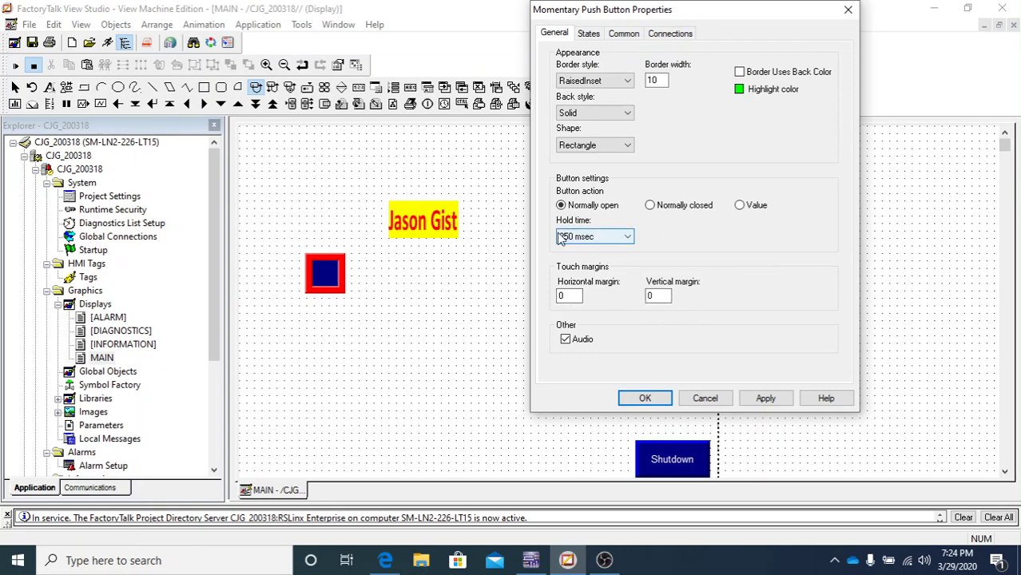
click(580, 209)
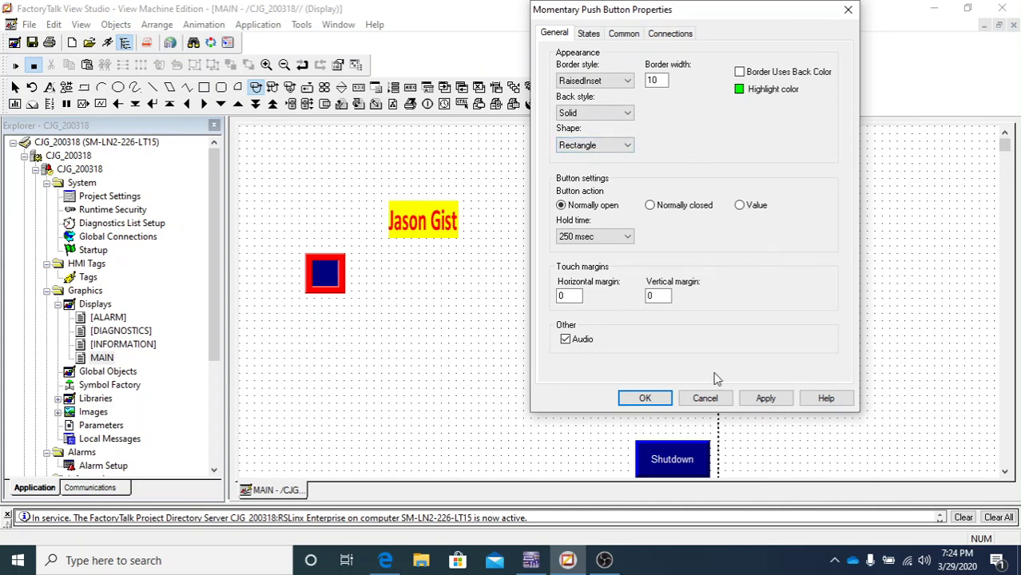
click(769, 400)
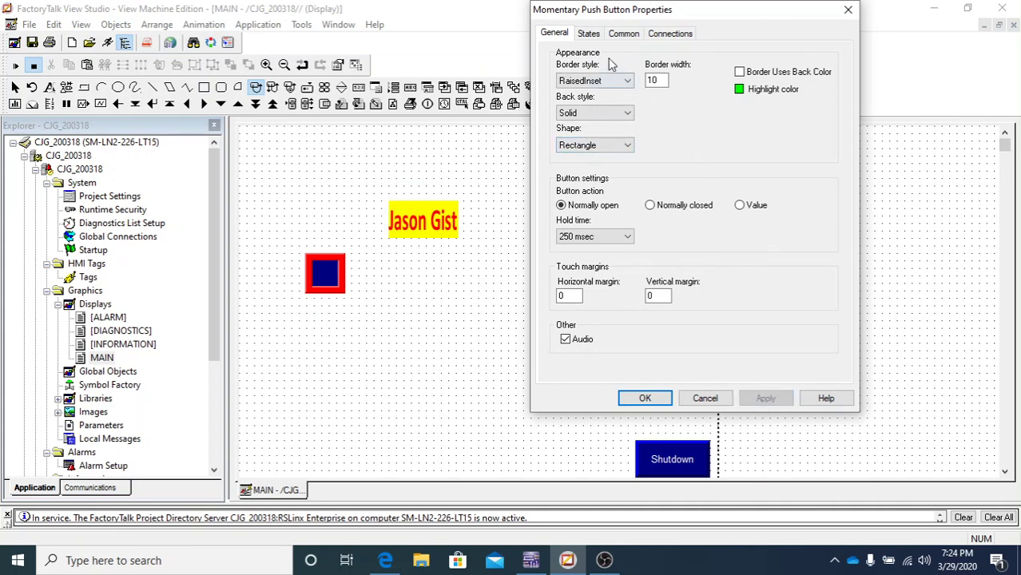
Step: Set both the back color and the border color of State0 to bright green and apply them
click(589, 34)
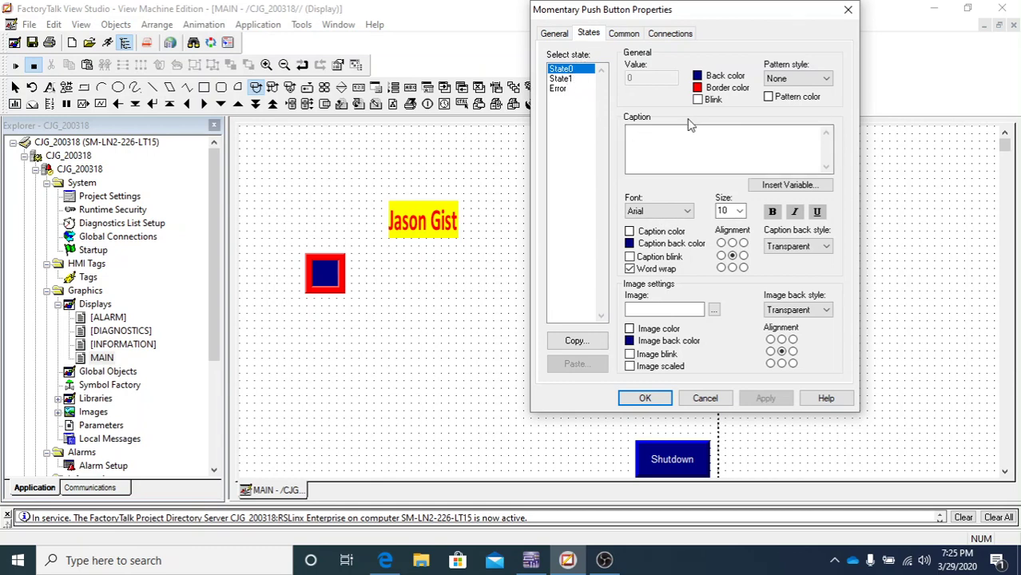
click(698, 77)
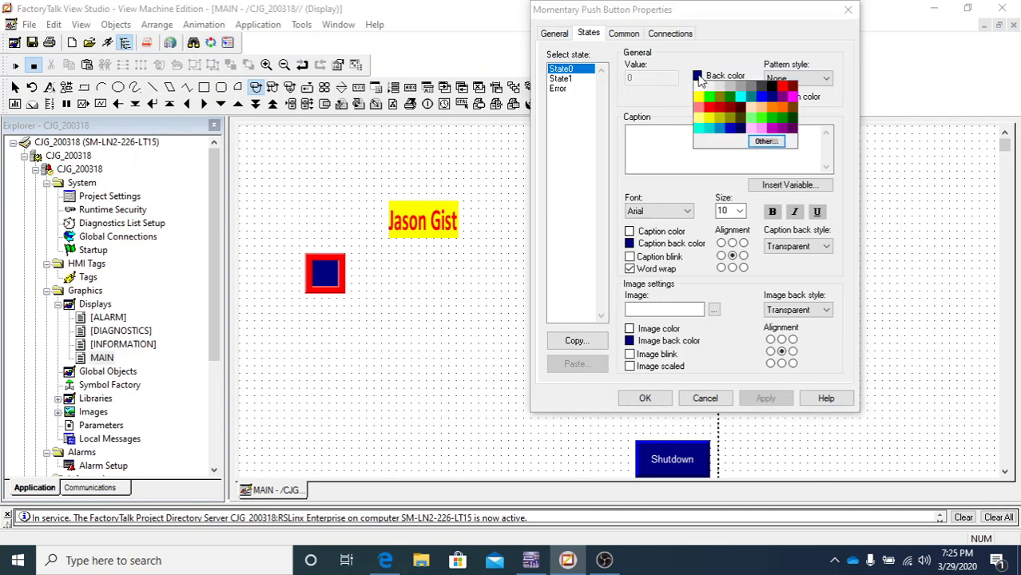
click(783, 87)
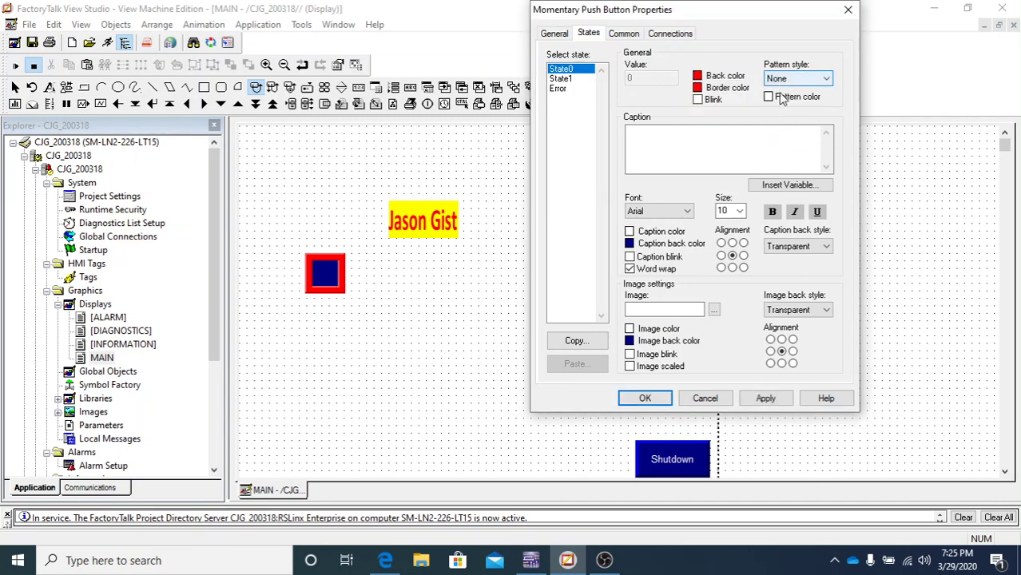
click(697, 76)
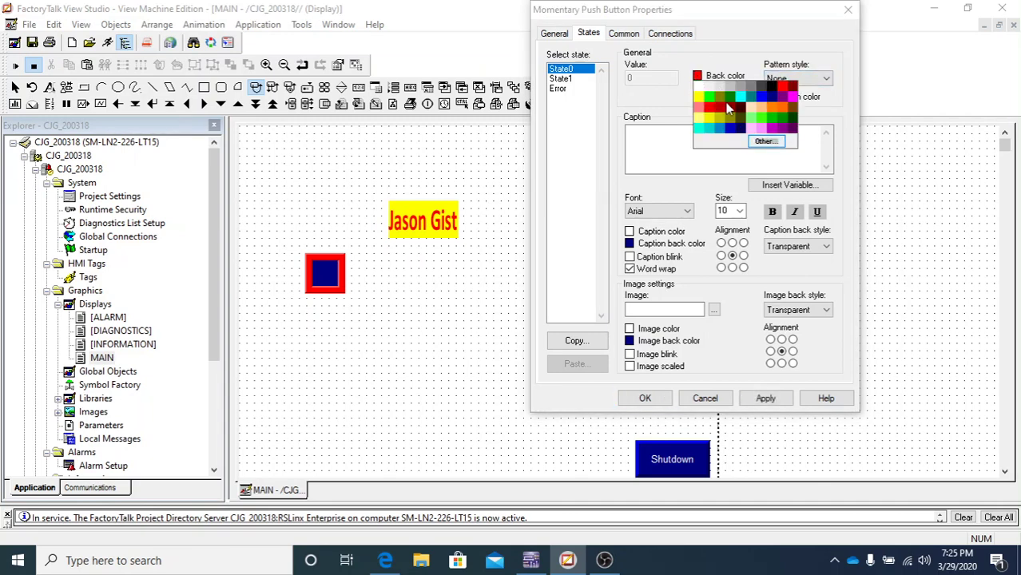
click(709, 99)
click(698, 88)
click(710, 111)
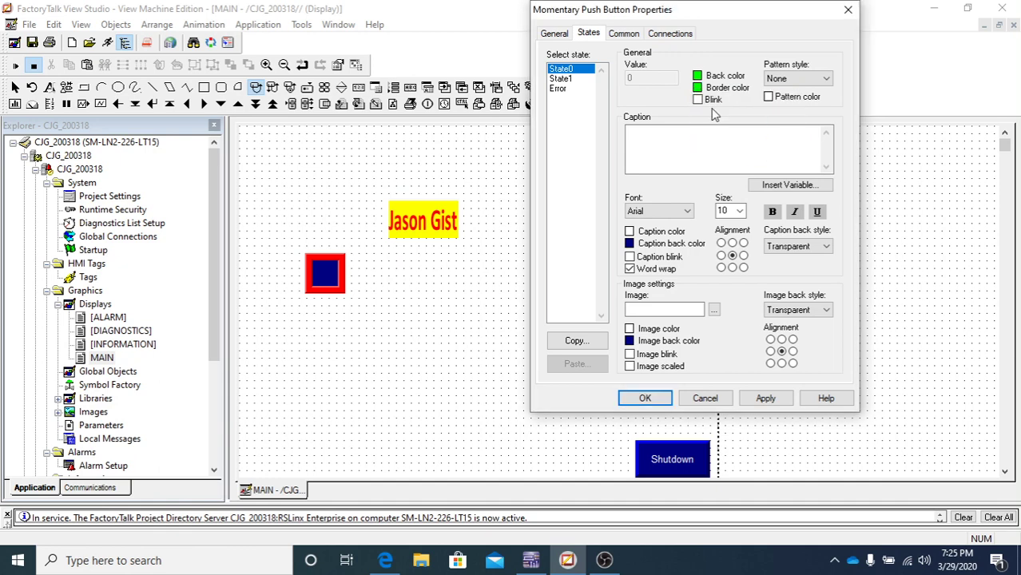
click(763, 399)
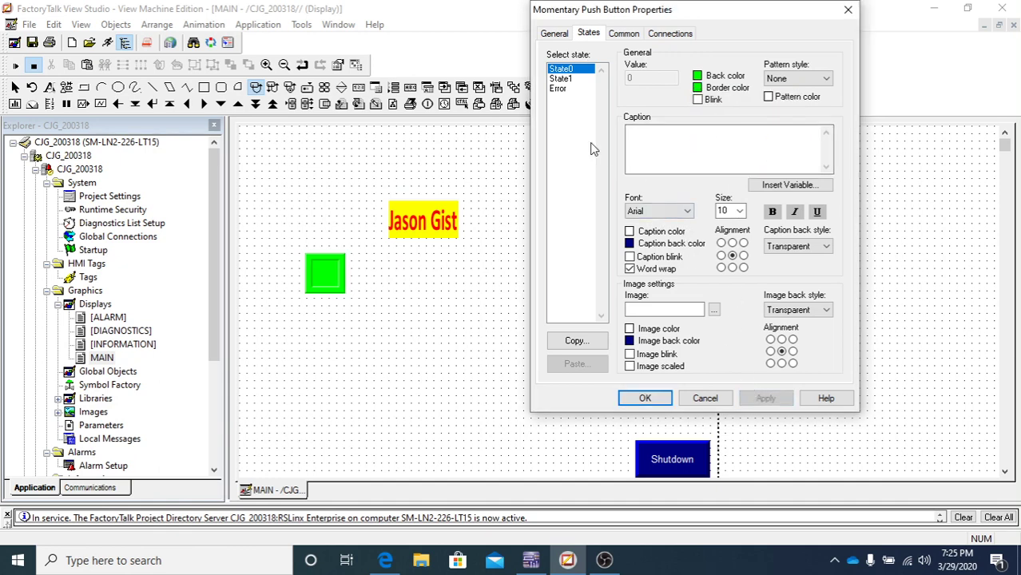
Step: Enter "Start PB" as State0's caption and apply it to the push button
click(637, 139)
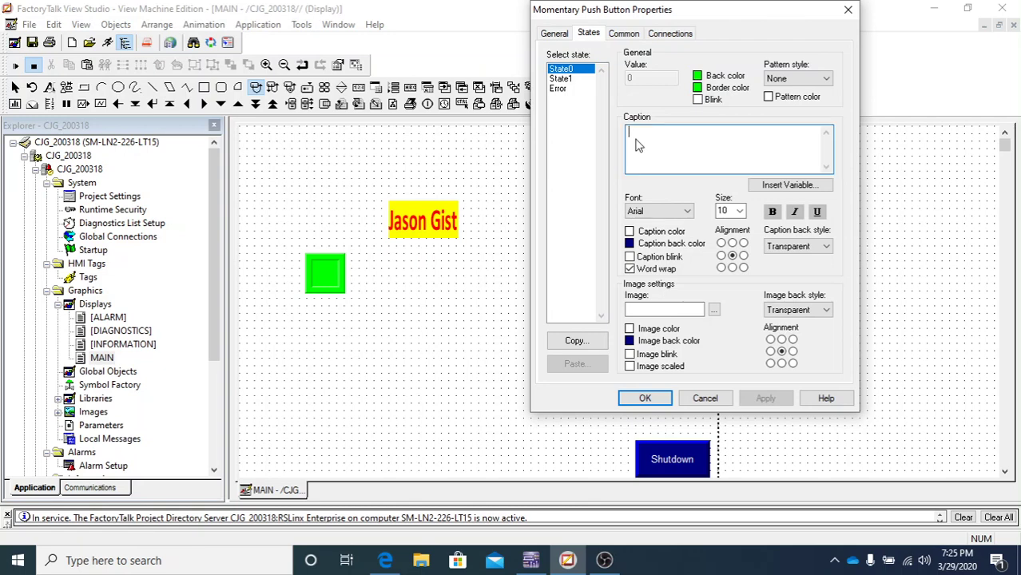
text(St)
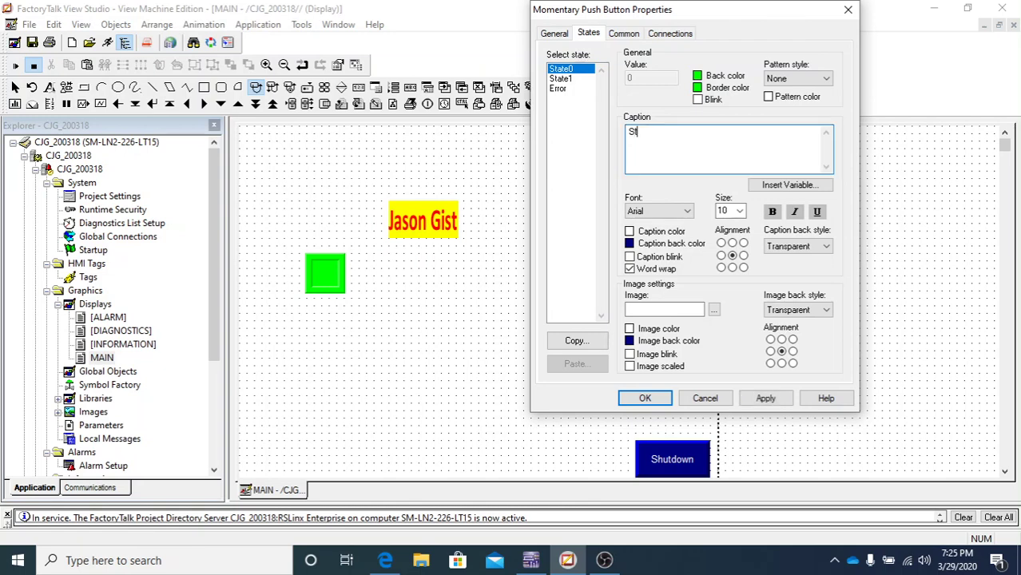
text(art PB)
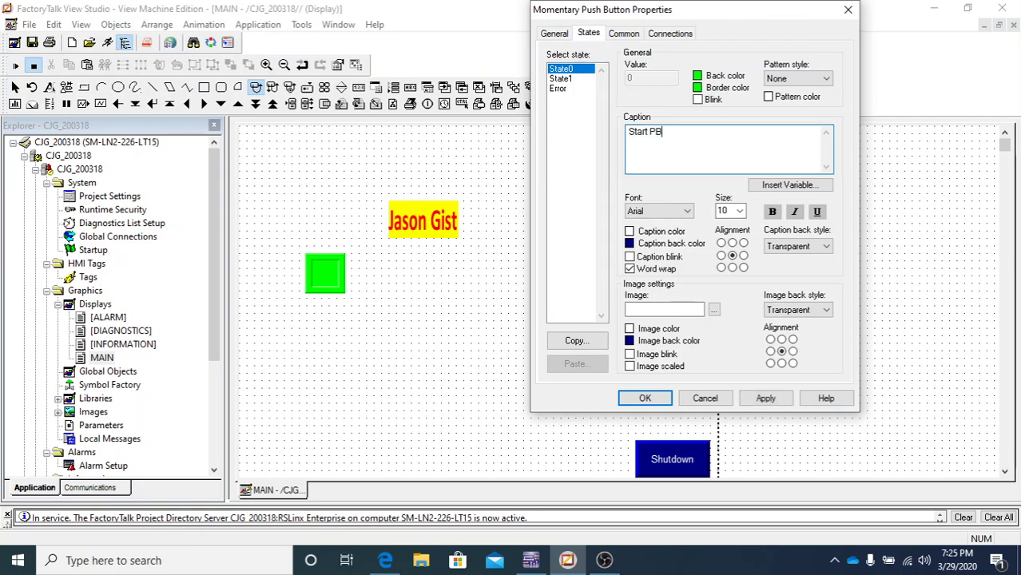
click(765, 397)
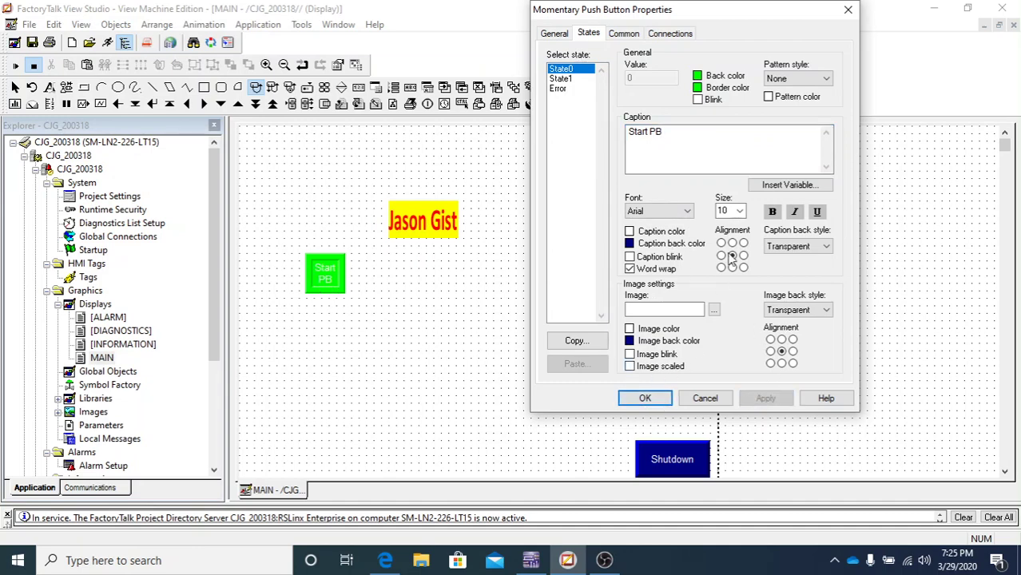
Step: Shorten State0's caption to "Start" and apply the change
click(639, 152)
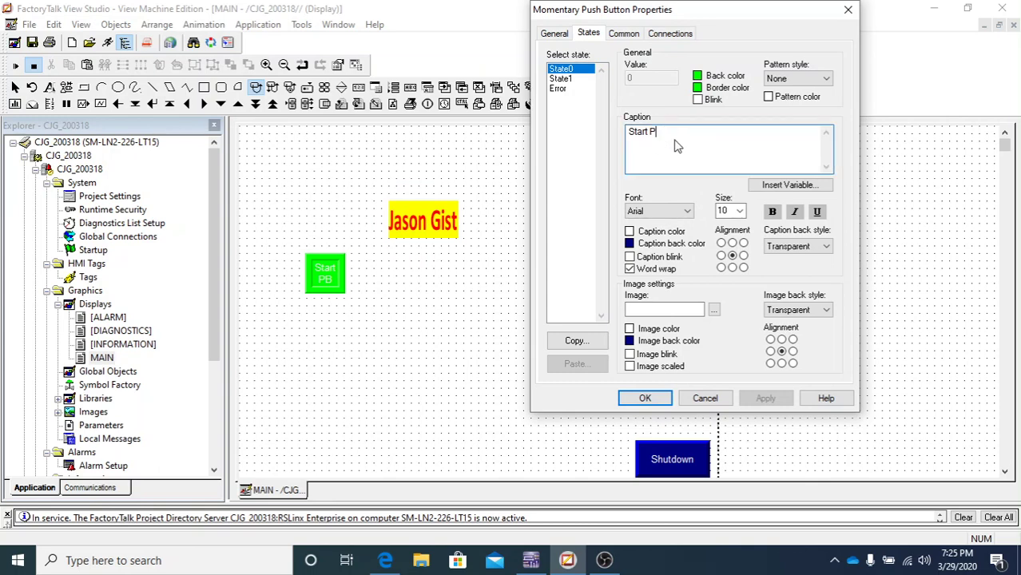
key(BackSpace)
click(765, 398)
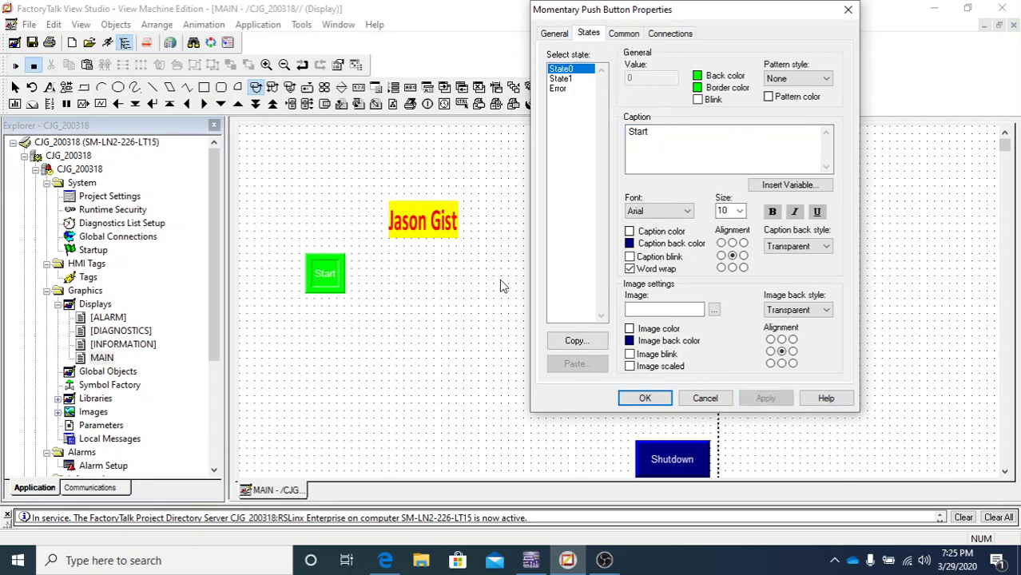
Step: Look through the available caption fonts for State0 without choosing a different one
click(675, 212)
click(687, 212)
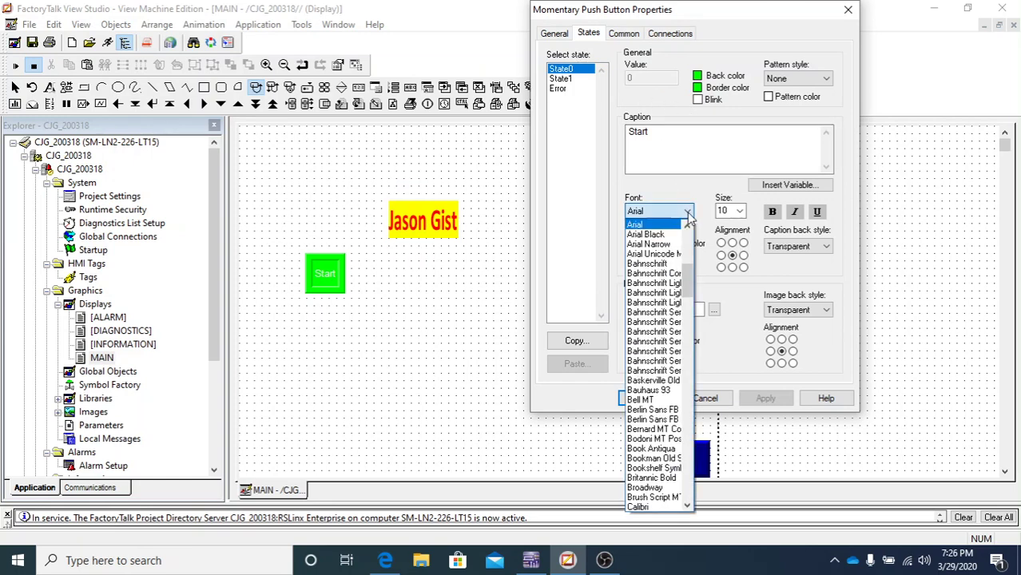
scroll(676, 268, down, 6)
scroll(676, 267, up, 14)
scroll(675, 268, up, 5)
click(675, 180)
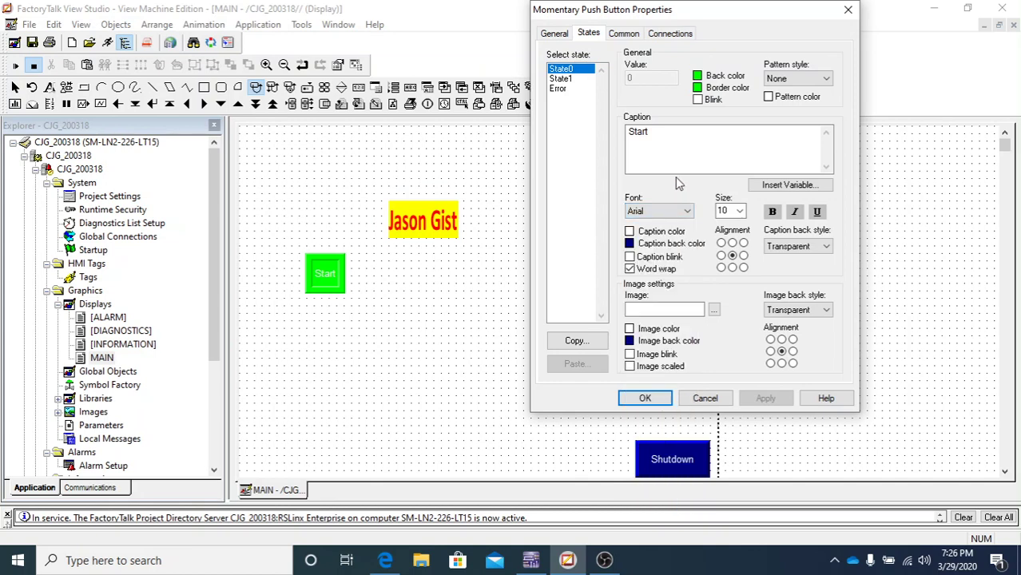
Step: Try caption font sizes 12, 24 and 20 for State0, applying them to the push button
click(740, 211)
click(723, 264)
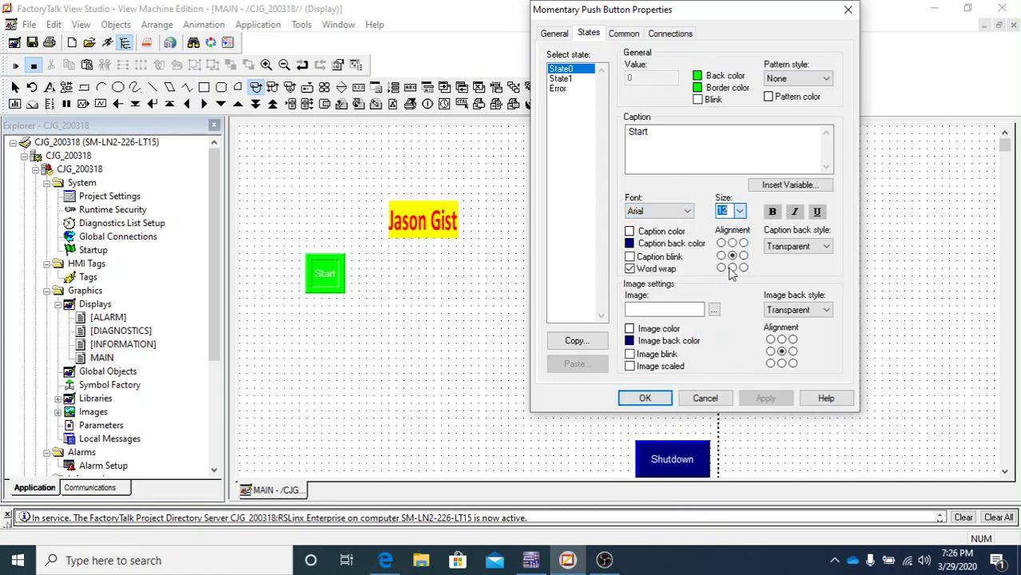
click(740, 211)
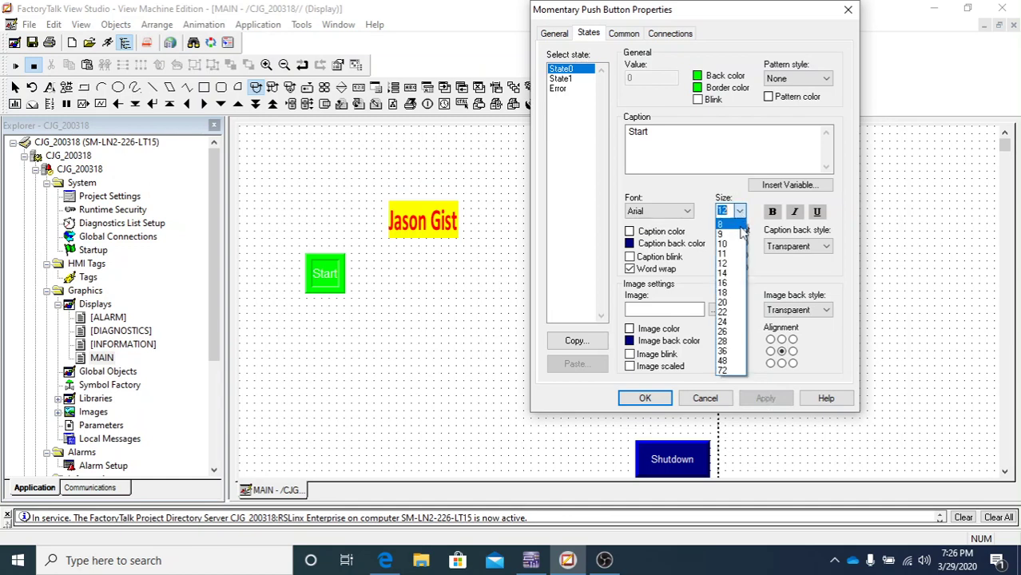
click(729, 322)
click(766, 397)
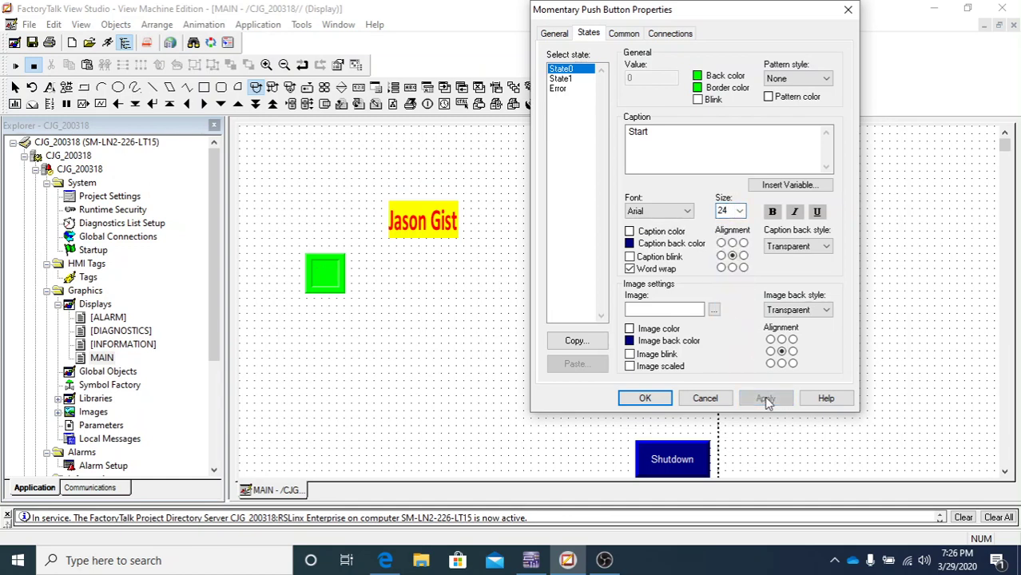
click(740, 211)
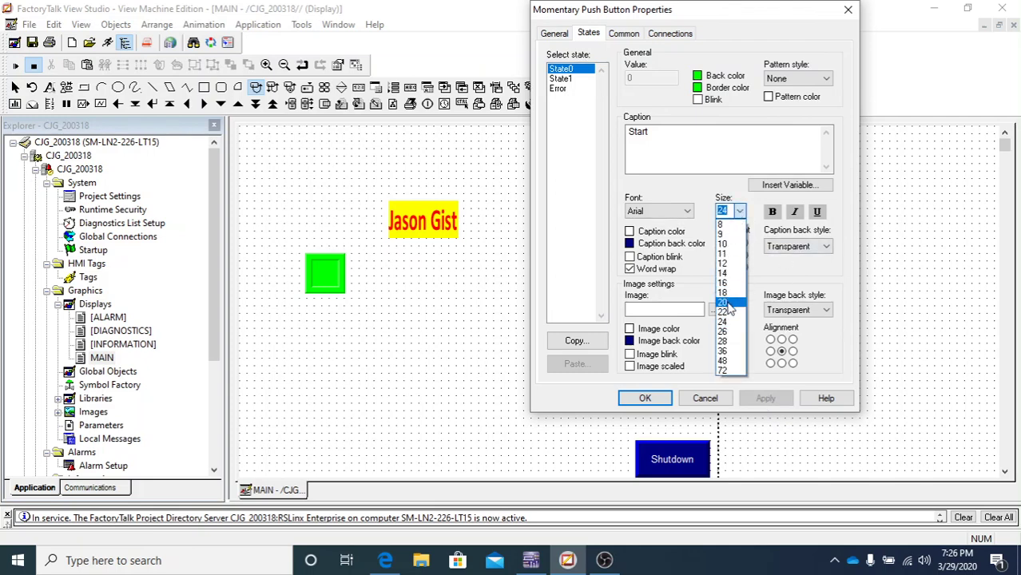
click(728, 303)
click(769, 397)
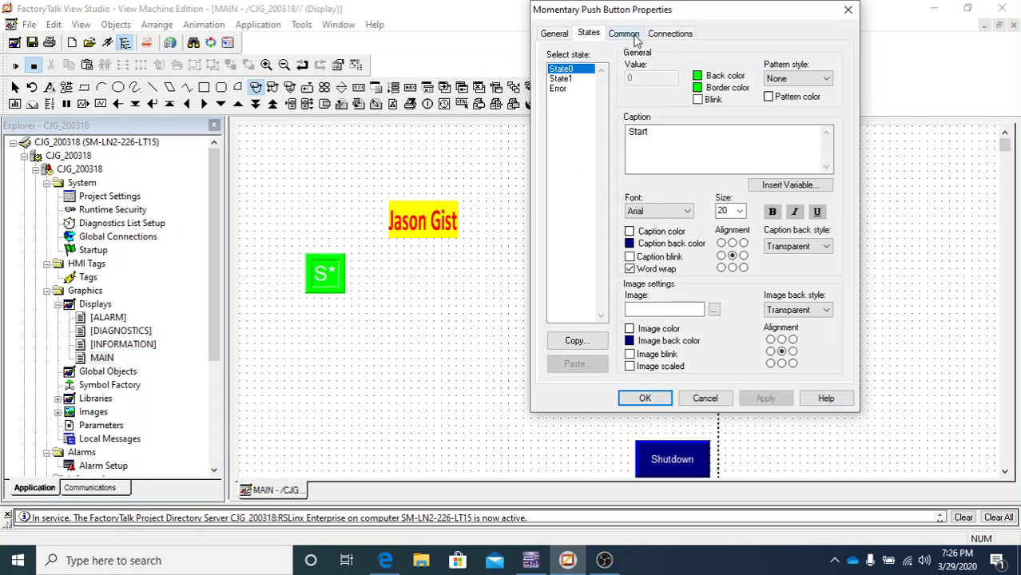
Step: Accept the push button's properties and widen the button on the display to 135, keeping its height
click(645, 397)
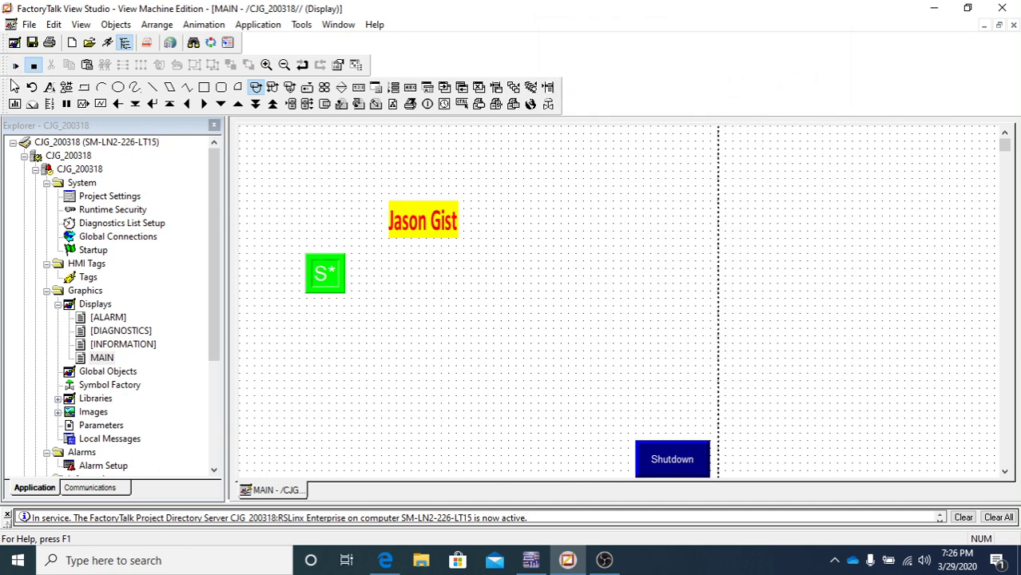
click(16, 87)
click(343, 276)
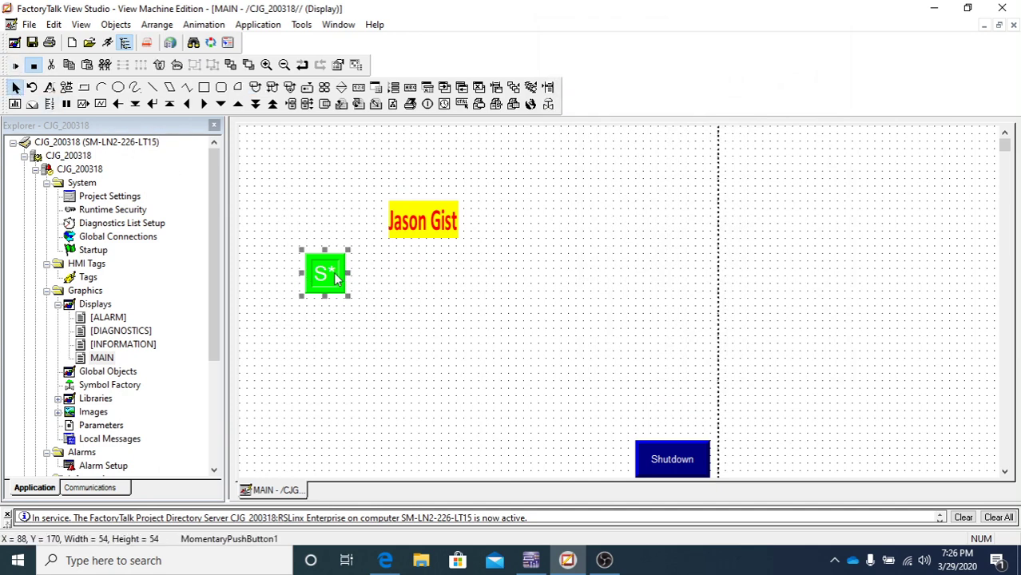
drag(347, 274, 407, 276)
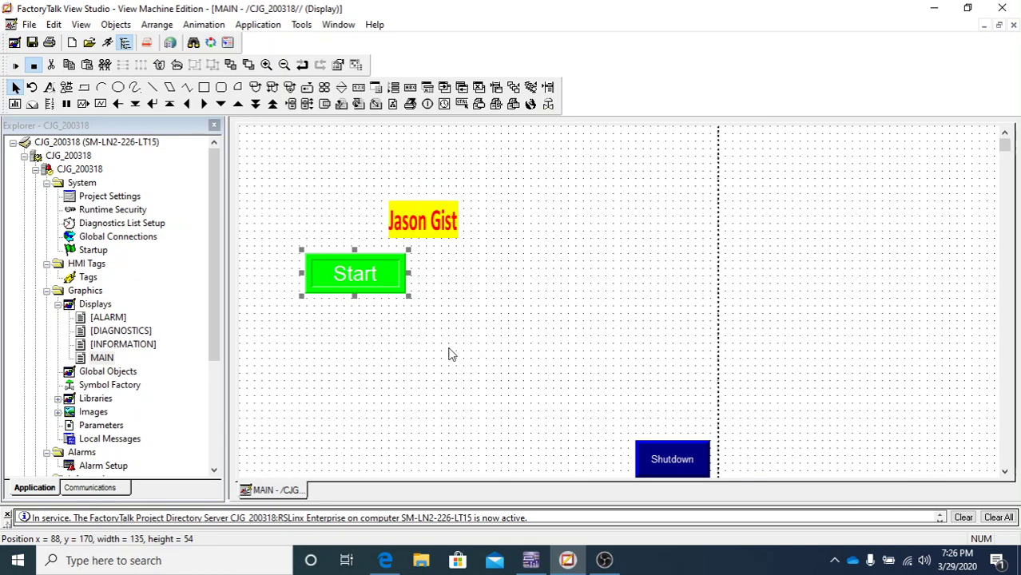
Step: Reopen the Start push button's properties and apply a caption font size of 14 to State0
double_click(392, 275)
drag(211, 13, 692, 32)
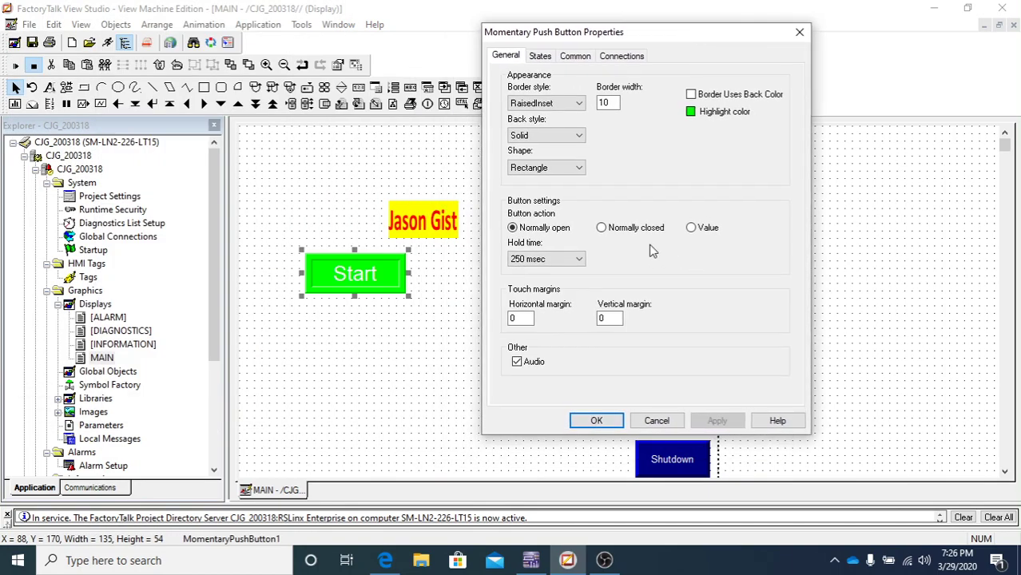
click(540, 57)
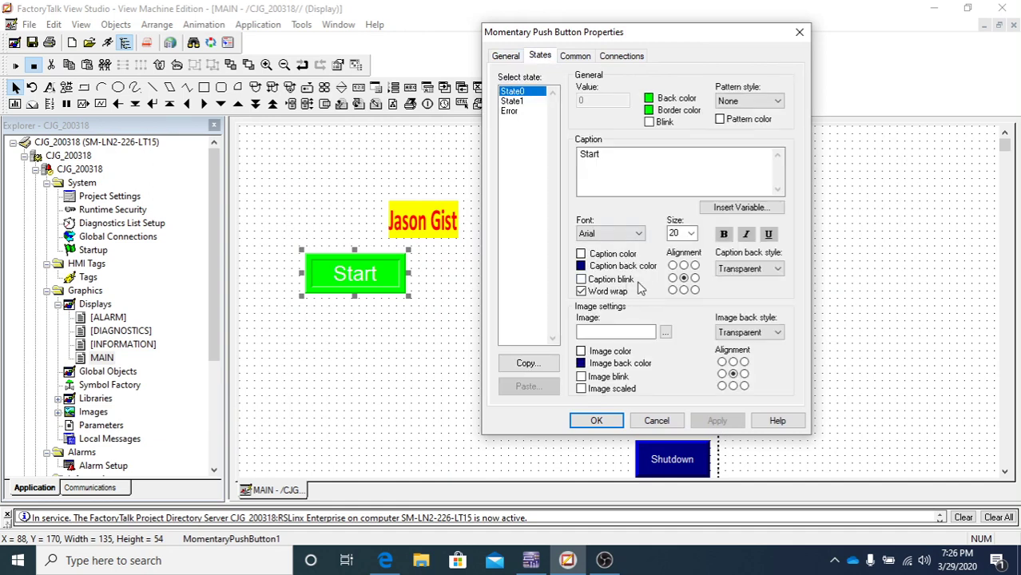
click(692, 233)
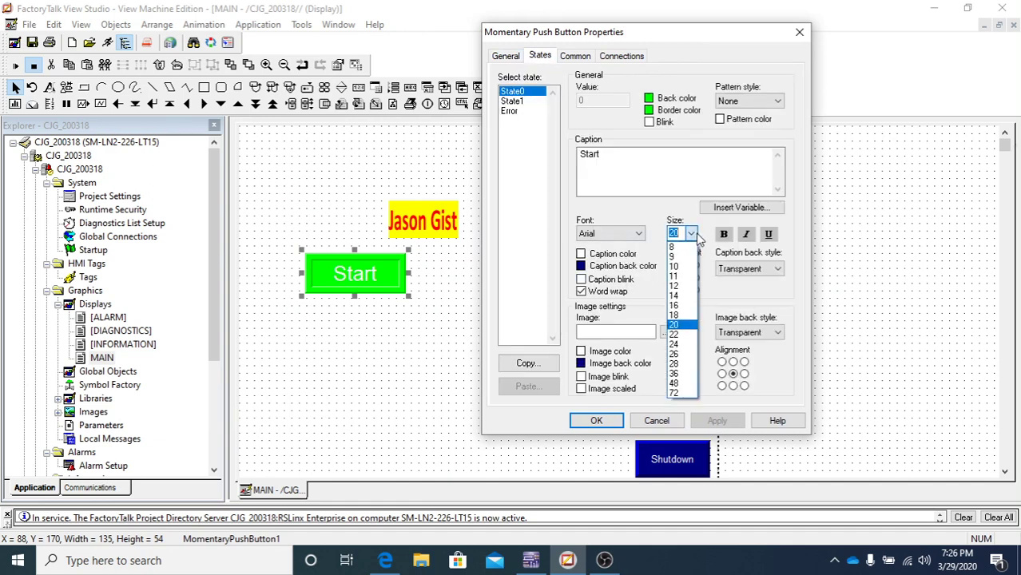
click(679, 295)
click(714, 421)
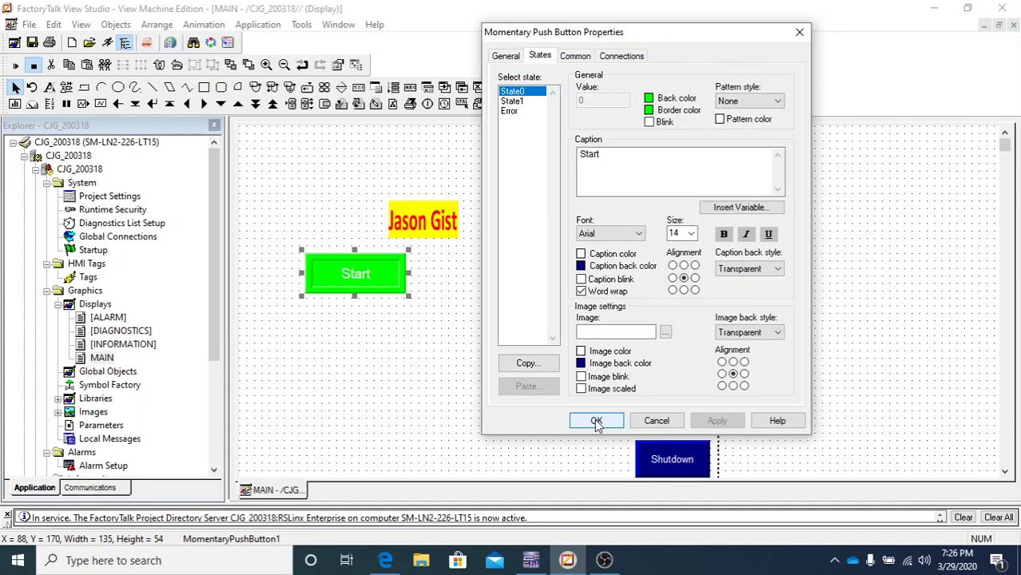
Step: Set State0's caption color to black and apply it
click(583, 254)
click(663, 270)
click(719, 423)
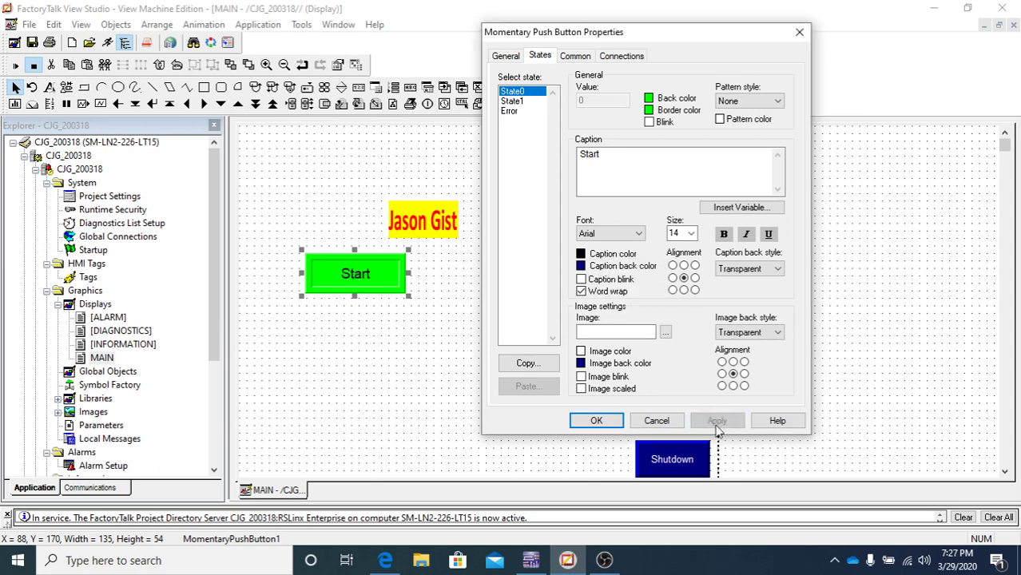
Step: Set State0's caption back color to white with a Solid caption back style and apply both
click(582, 268)
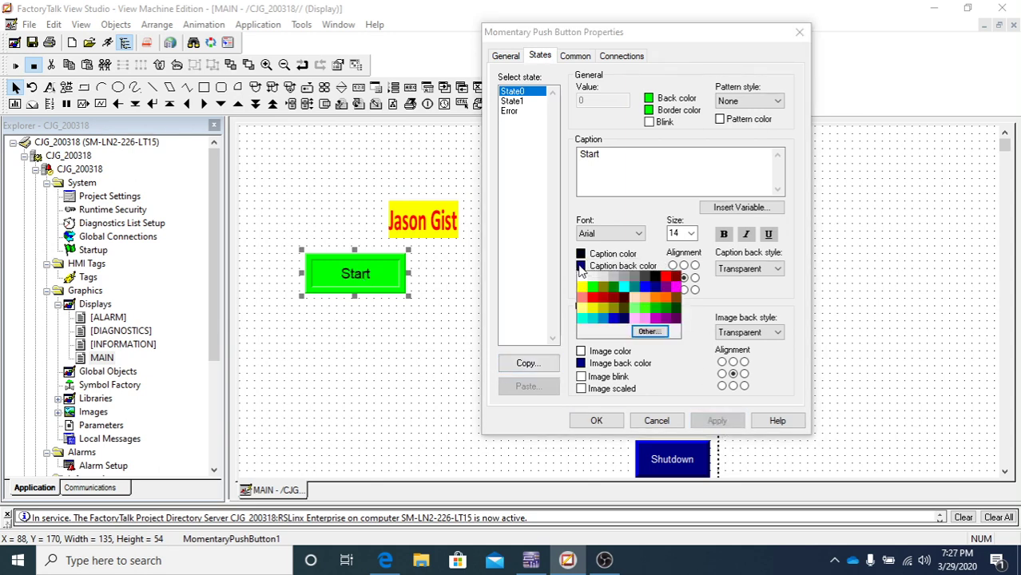
click(583, 281)
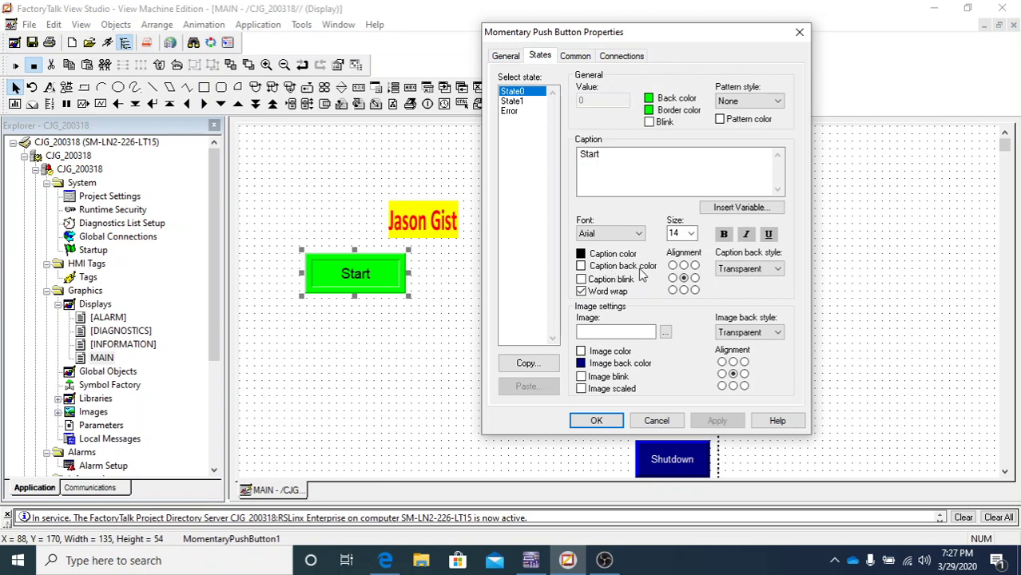
click(774, 270)
click(737, 278)
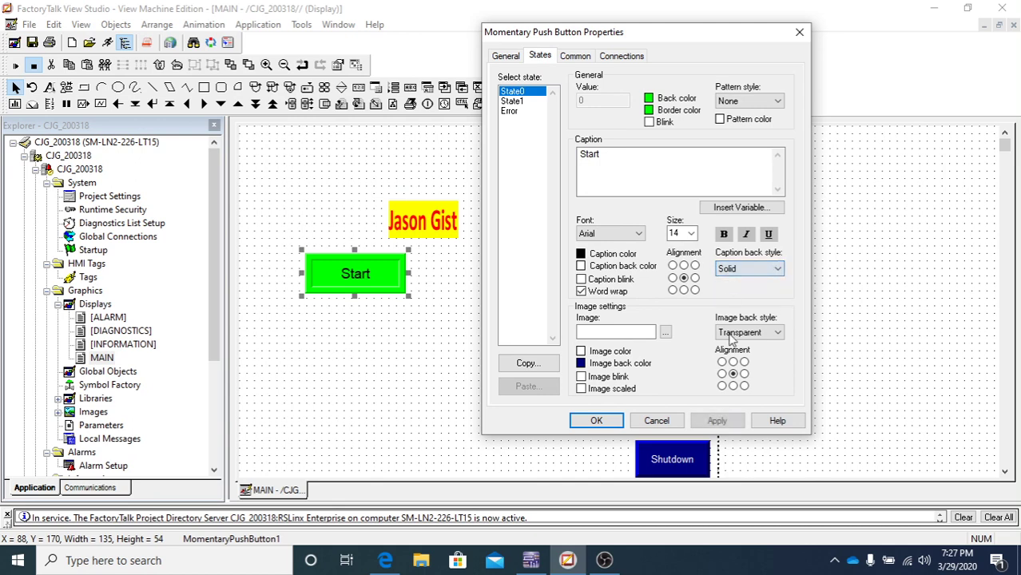
click(717, 421)
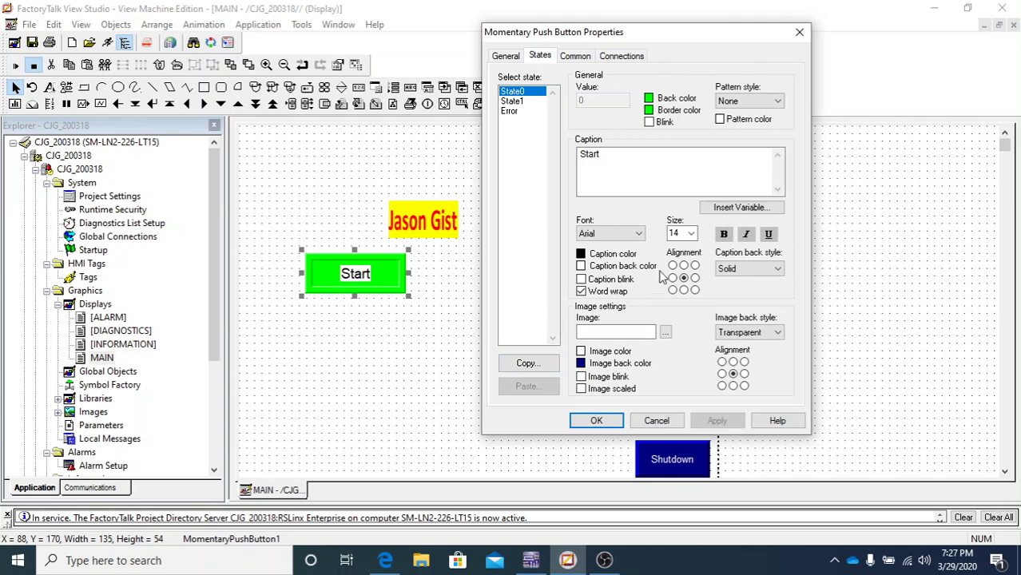
Step: Set State0's caption back style to Transparent and its caption back color to bright green, and apply both
click(755, 269)
click(756, 293)
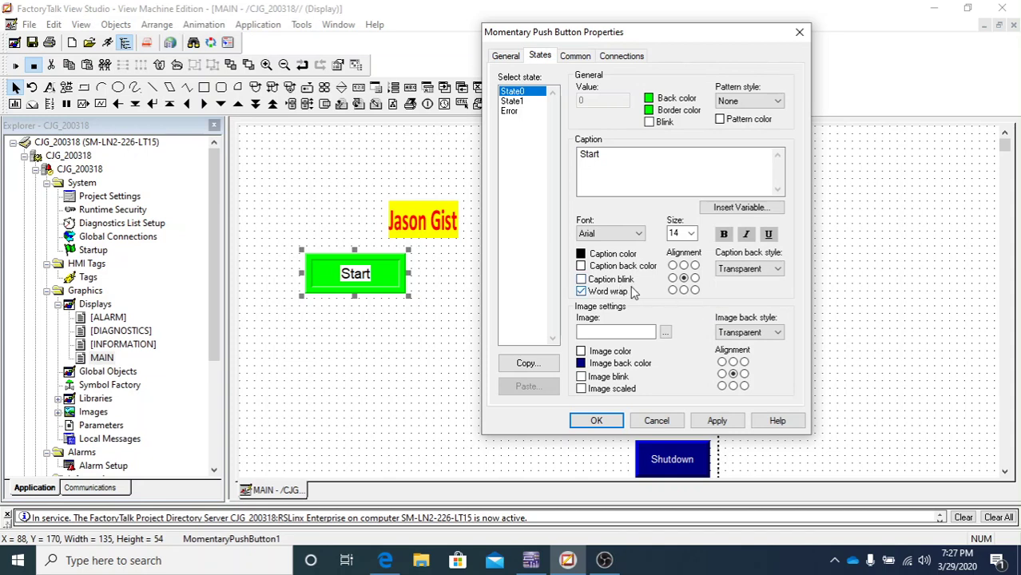
click(759, 272)
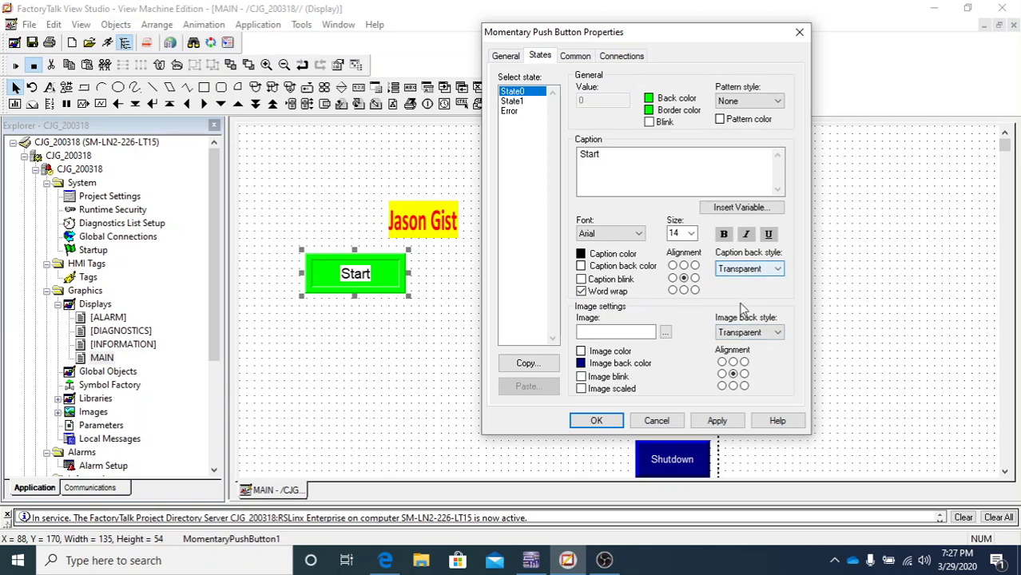
click(759, 272)
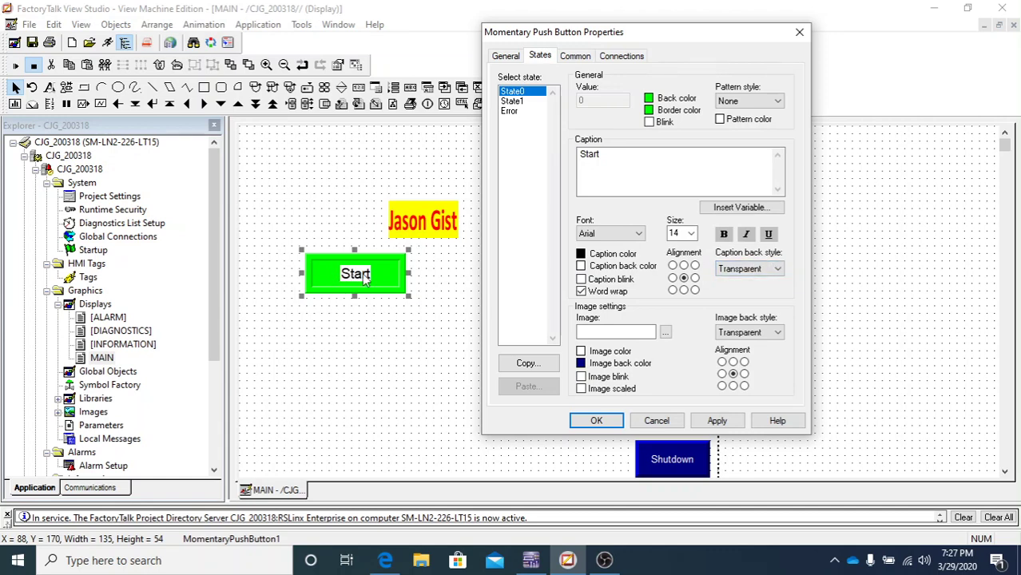
click(582, 267)
click(594, 293)
click(717, 421)
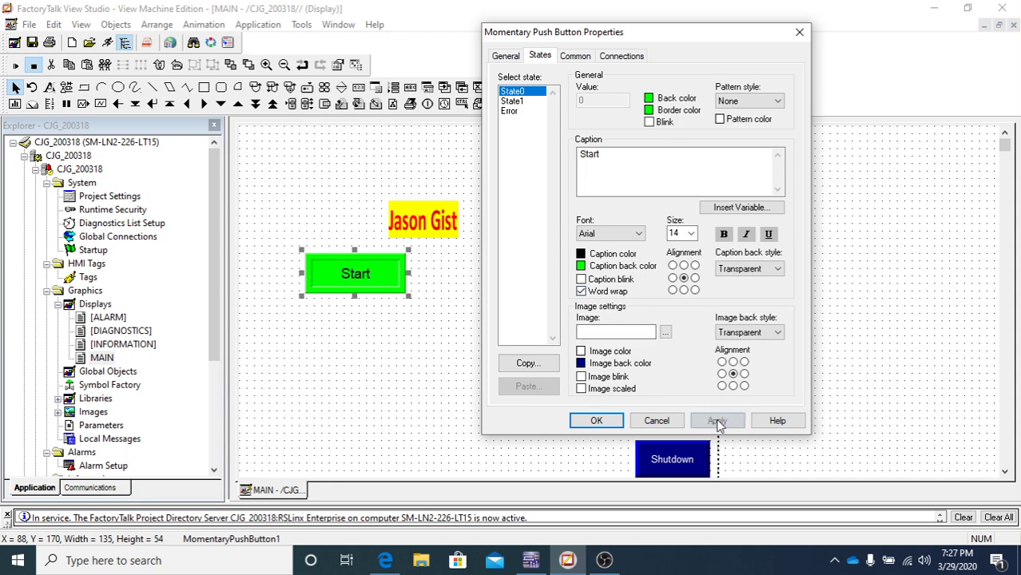
click(737, 270)
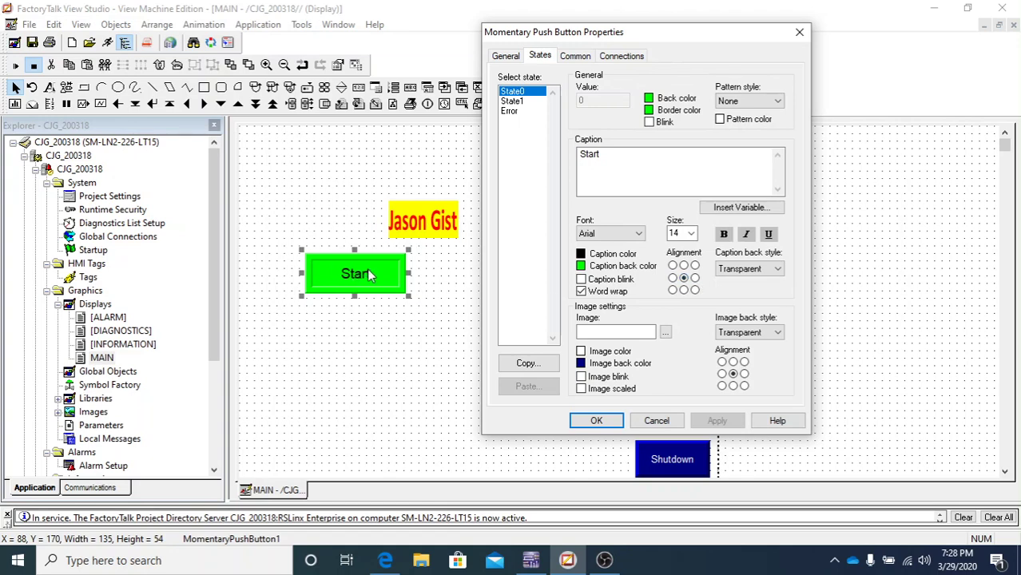
Step: Try the top-left and middle-center caption alignments for State0, and apply the top-center alignment
click(673, 265)
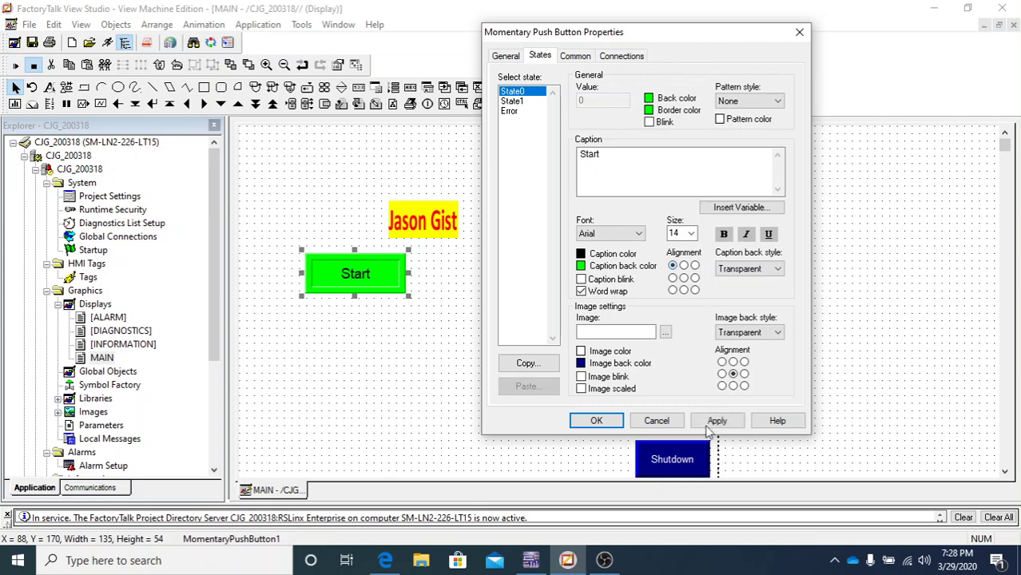
click(719, 421)
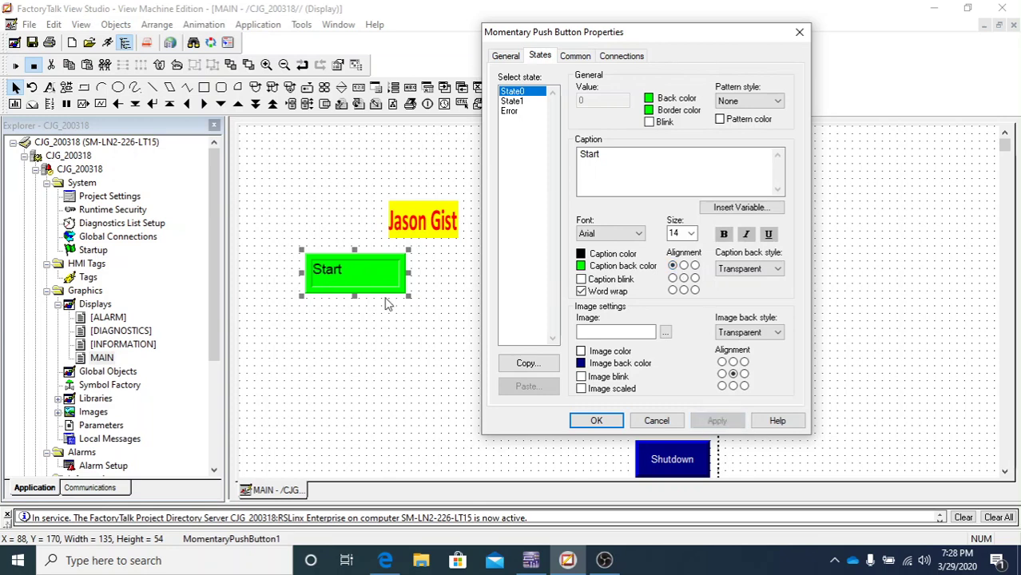
click(684, 278)
click(716, 422)
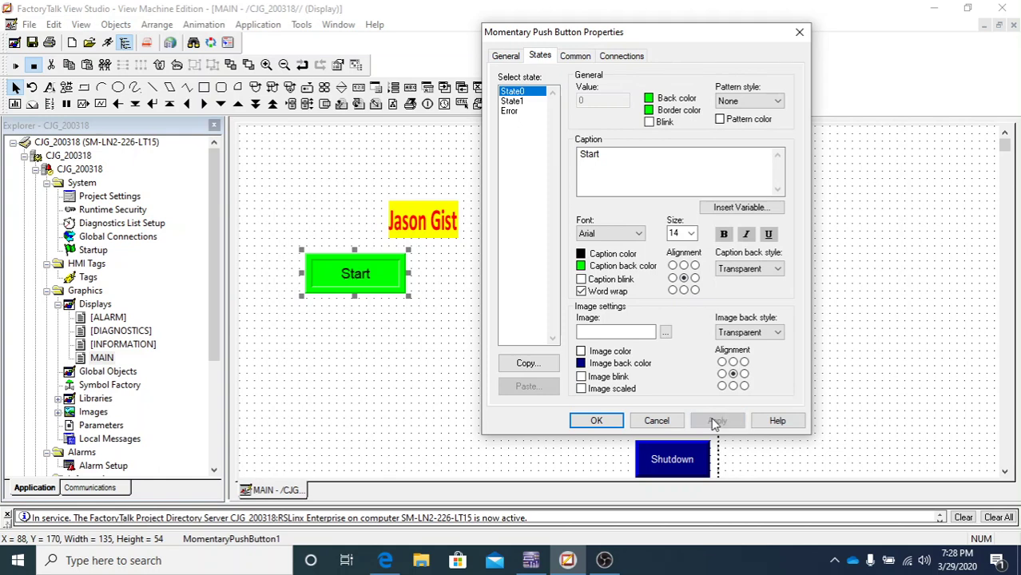
click(684, 265)
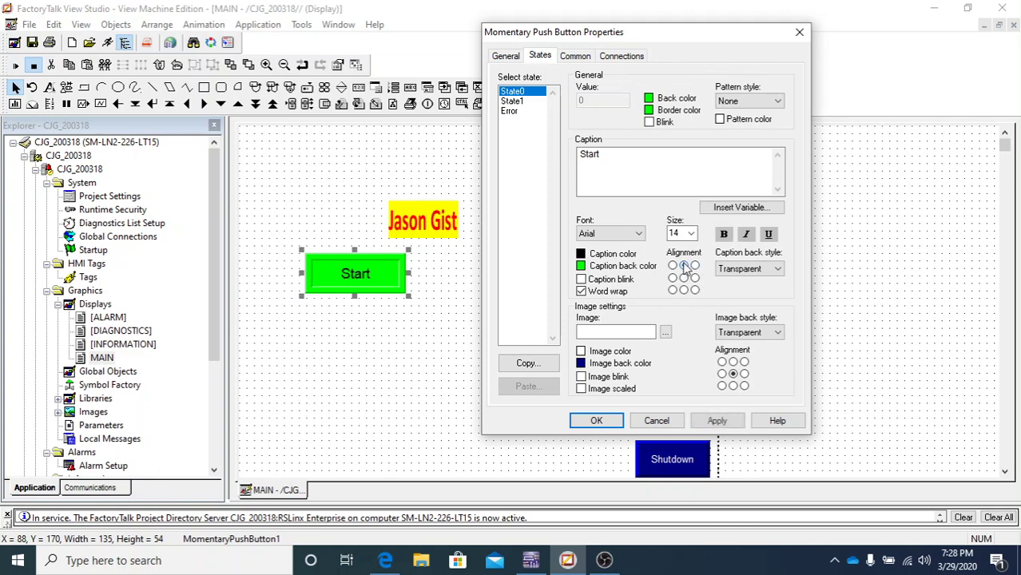
click(716, 420)
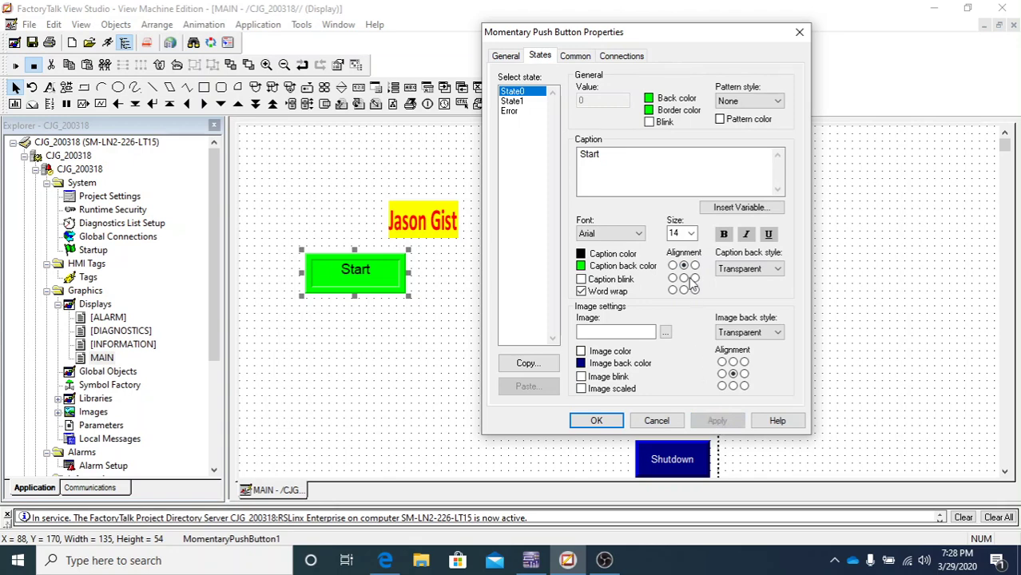
Step: Apply middle-center caption alignment to State0, then set the push button's height to 50 and width to 100 and apply the size
click(684, 278)
click(716, 421)
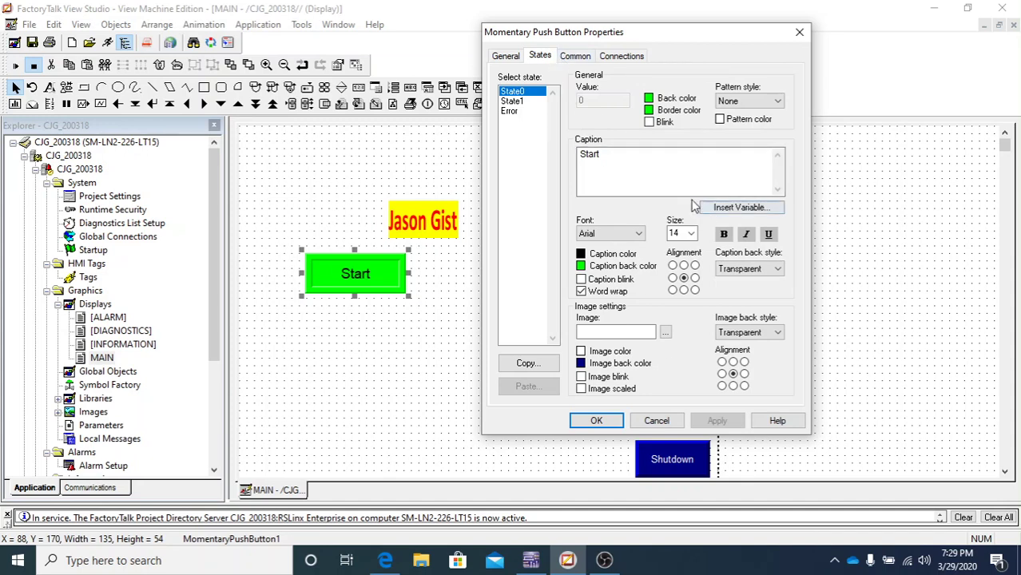
click(579, 58)
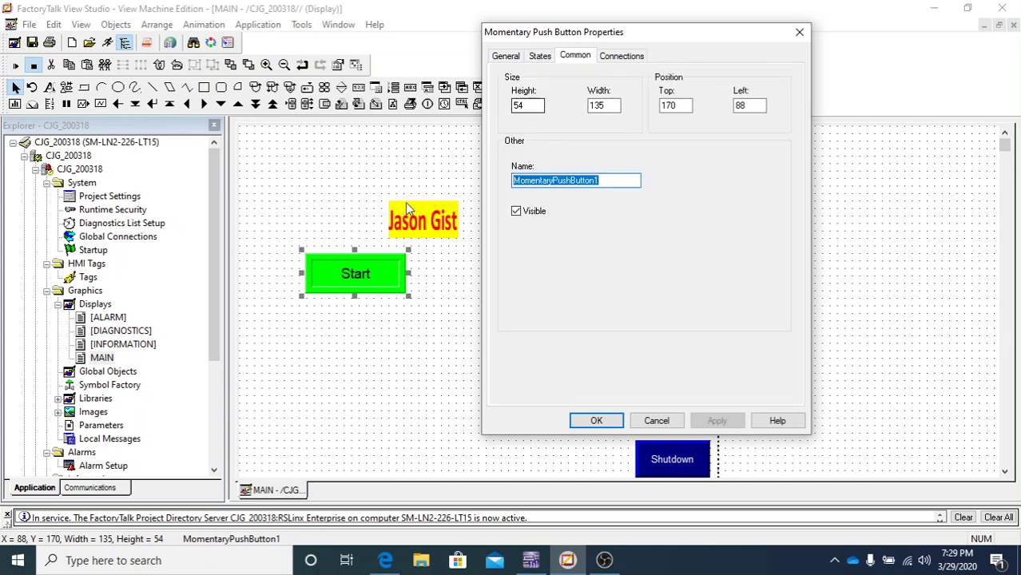
drag(529, 106, 502, 110)
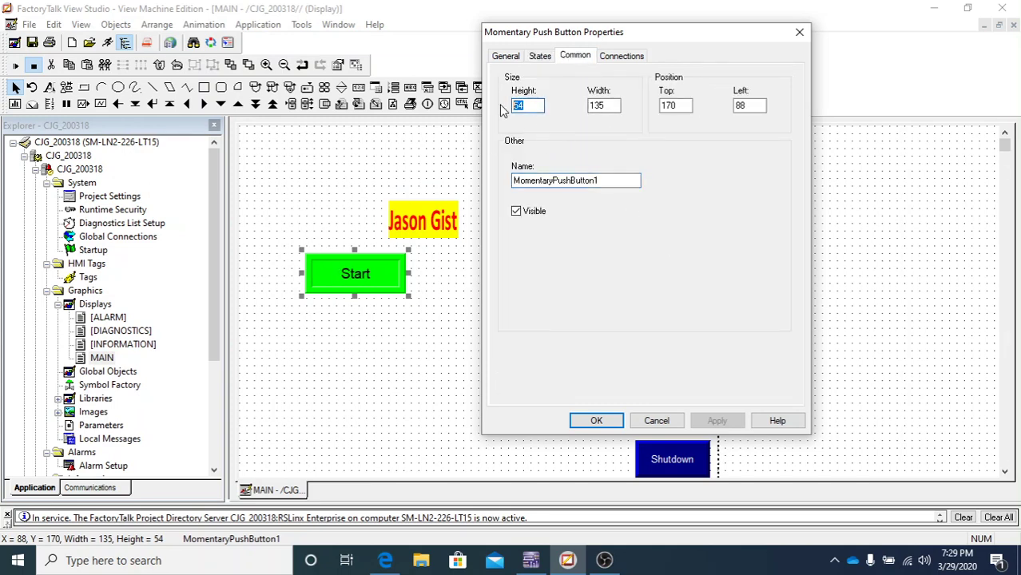
text(50)
key(Tab)
text(10)
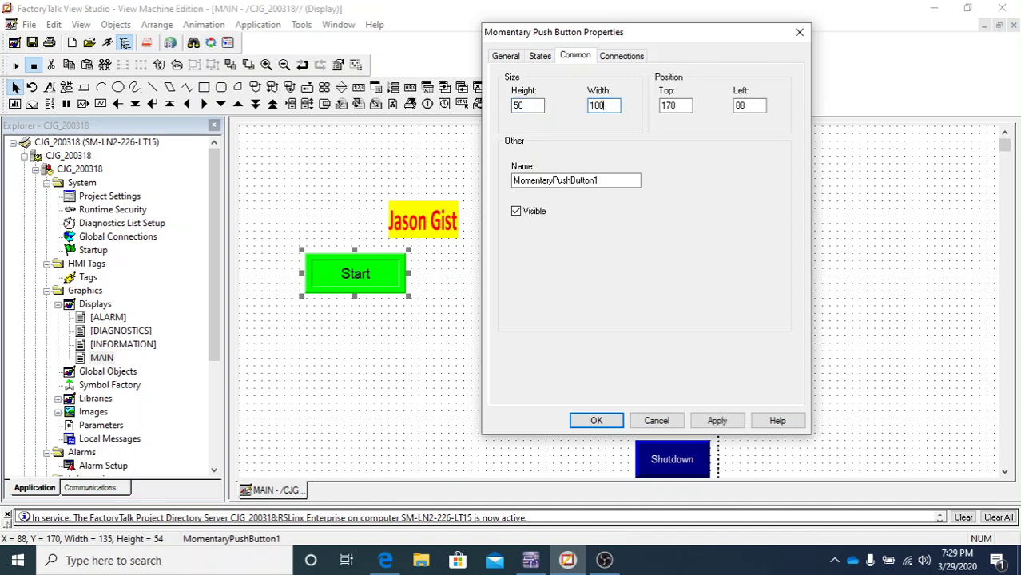
click(717, 421)
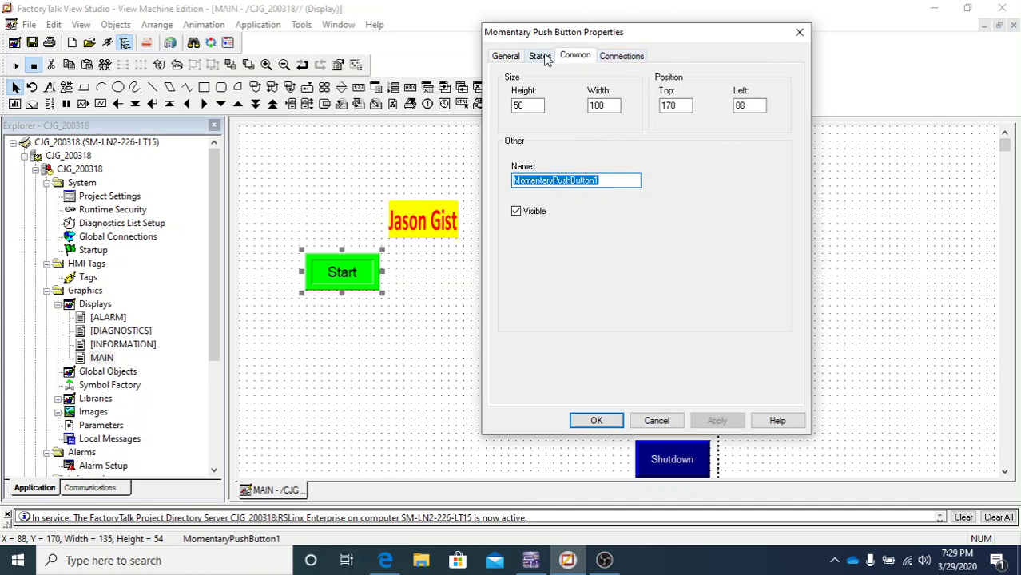
Step: Browse the tags in the system folder for the push button's Value connection, cancelling the tag selection
click(622, 57)
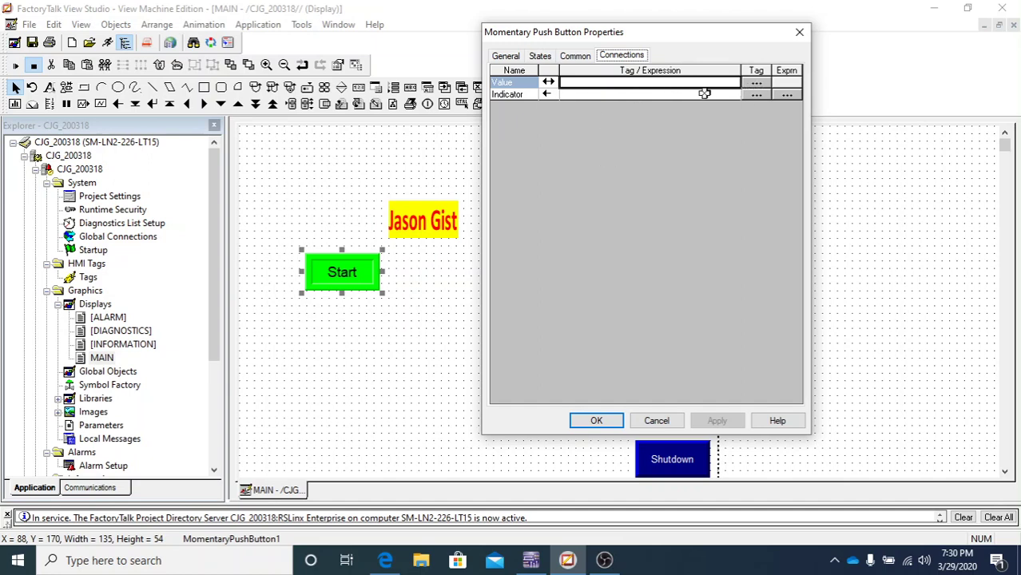
click(758, 83)
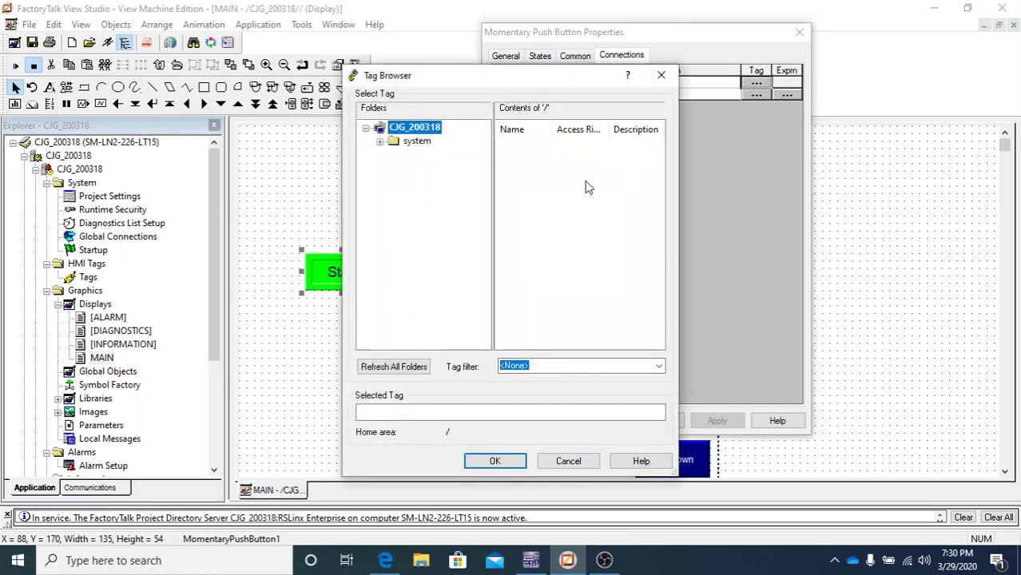
click(380, 143)
click(409, 142)
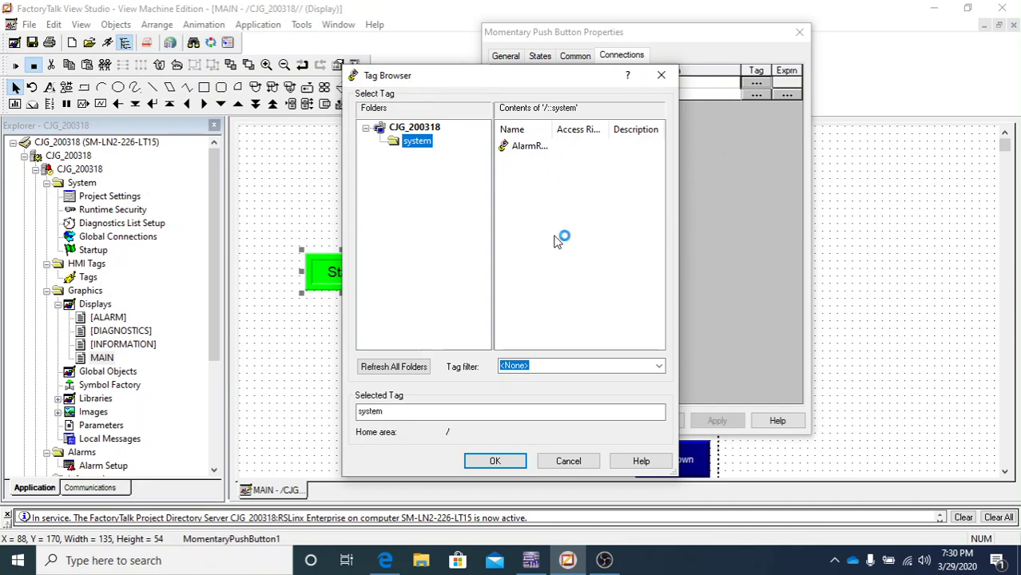
click(568, 461)
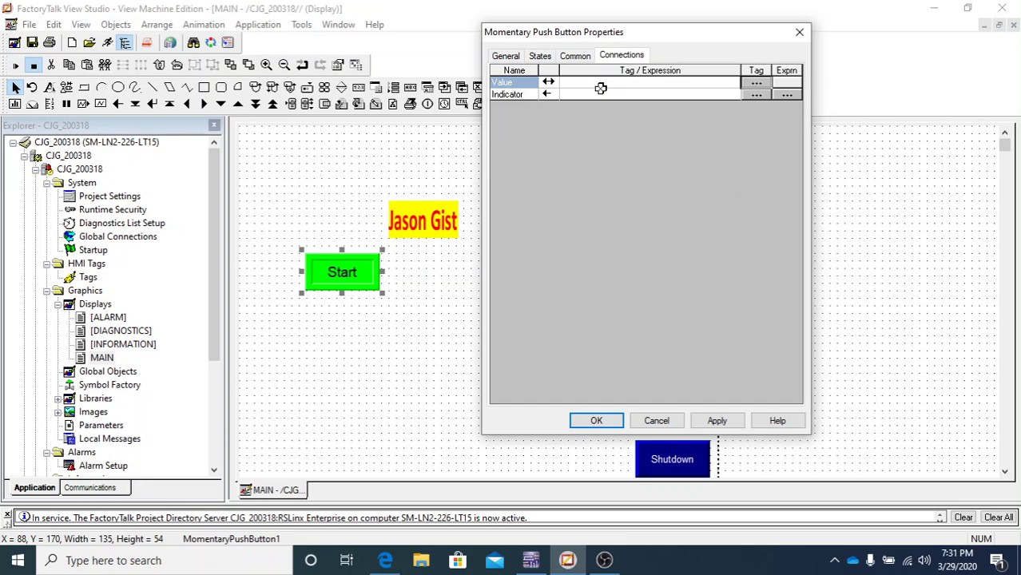
click(759, 85)
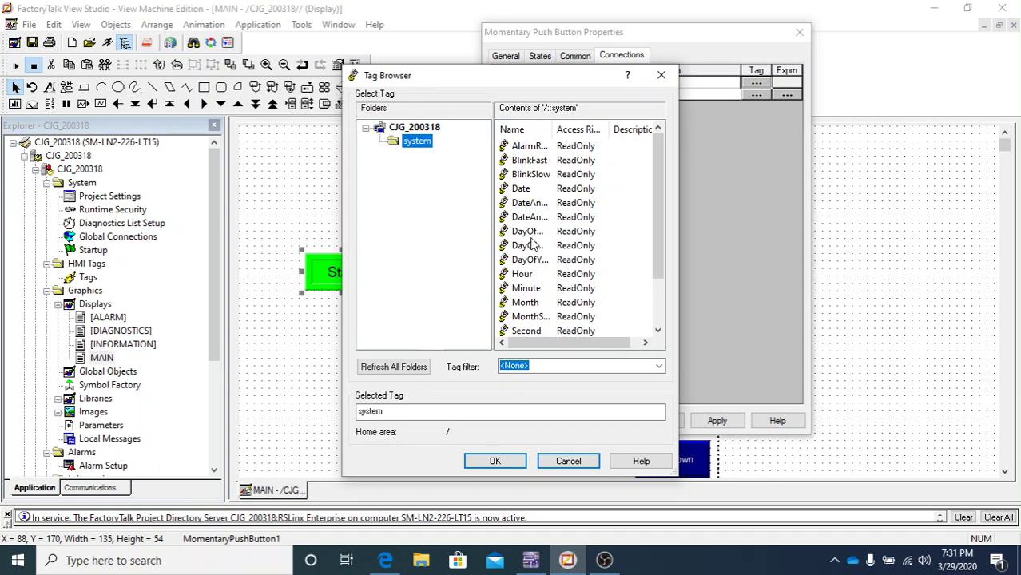
click(569, 462)
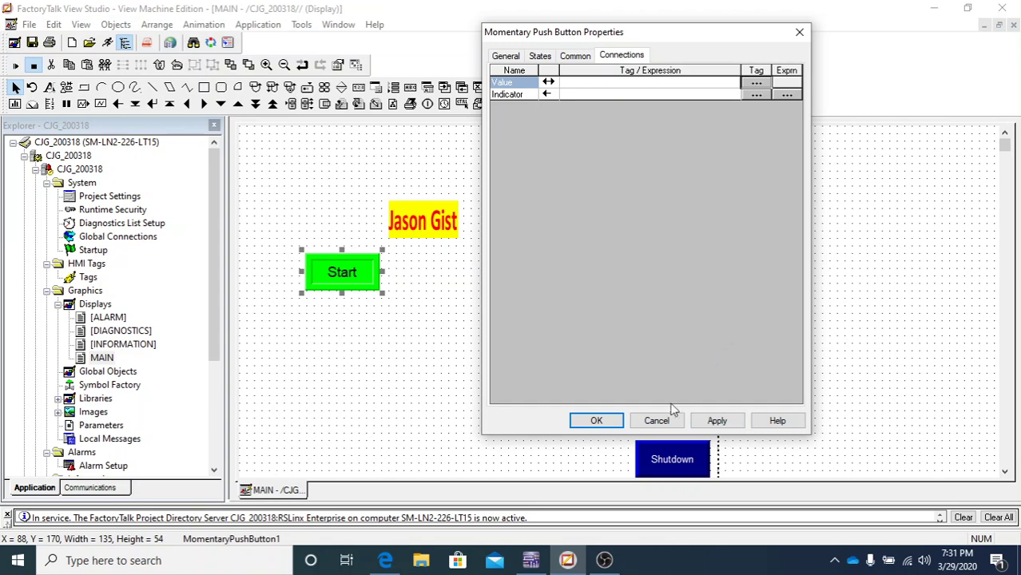
Step: Review the push button's general settings, close its properties without further changes, and select the Start button on the display
click(506, 55)
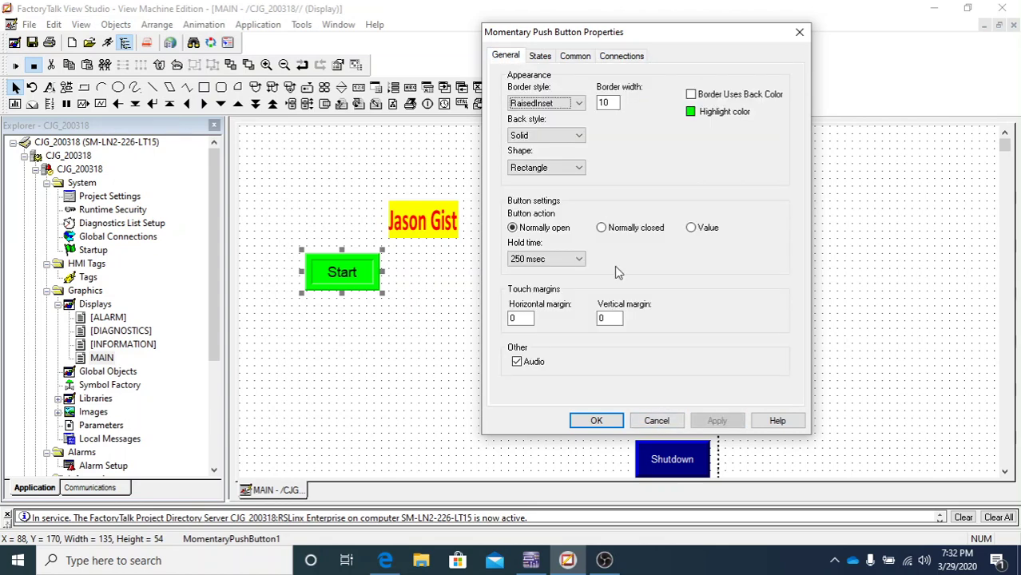
click(657, 420)
click(431, 369)
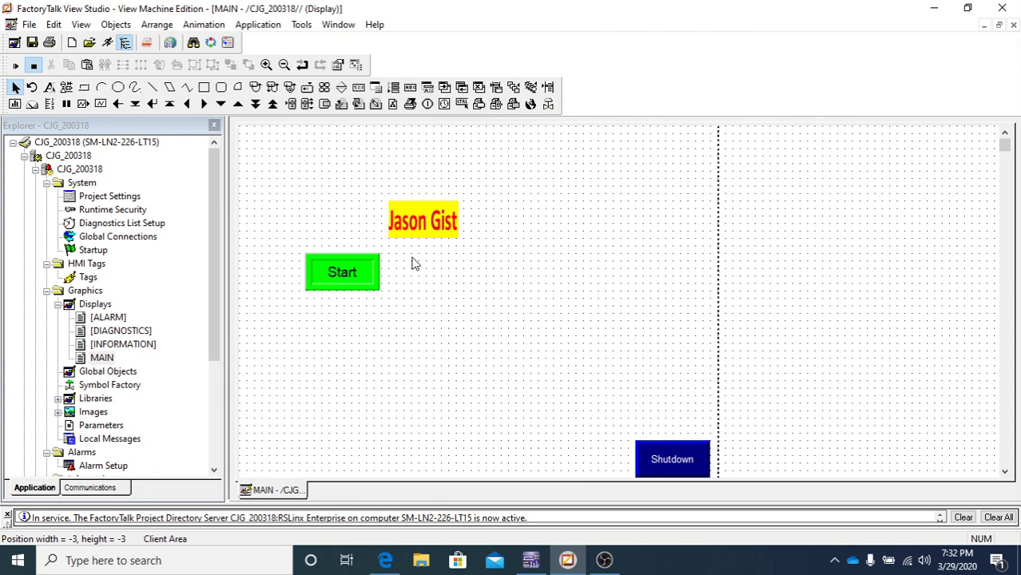
click(368, 285)
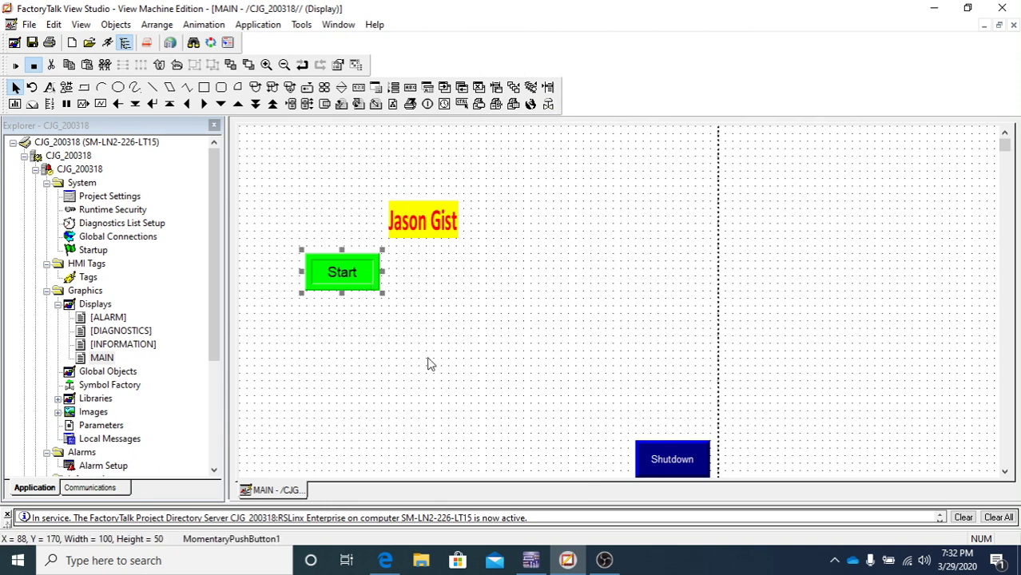